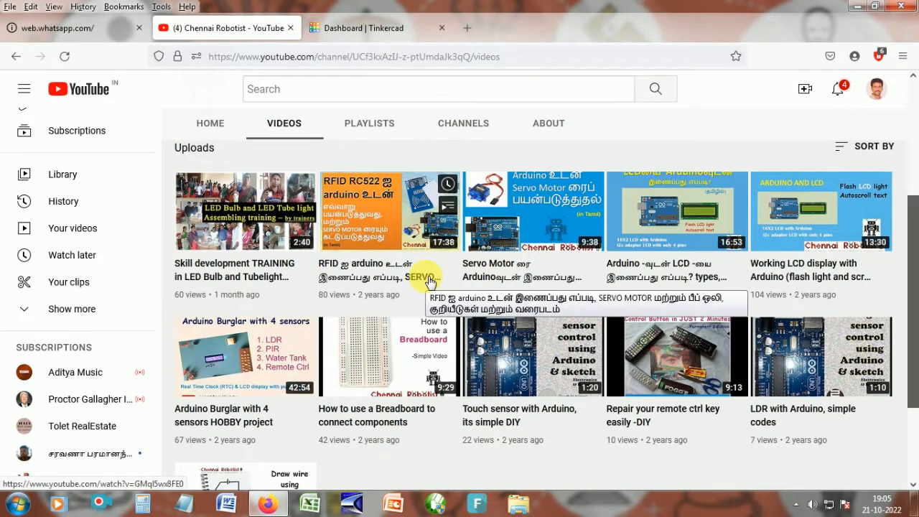
scroll(429, 281, up, 3)
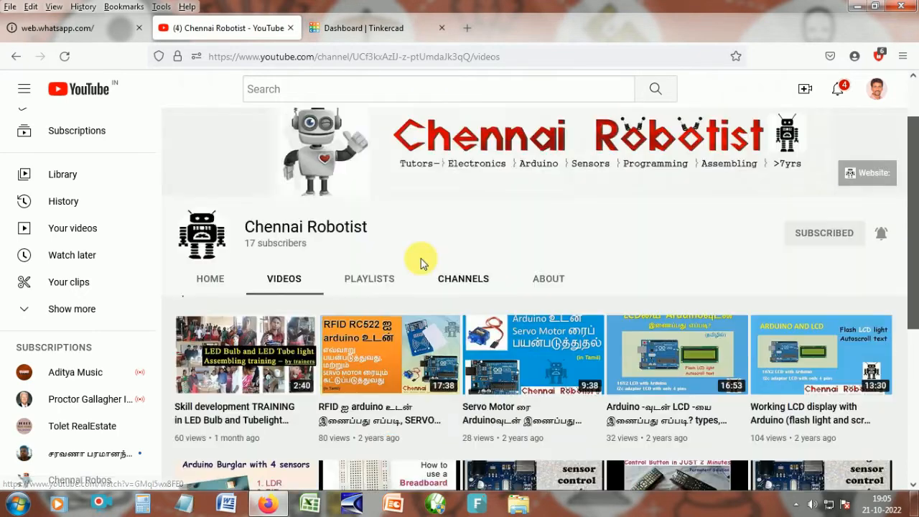
scroll(420, 261, down, 1)
- Switch to the Tinkercad dashboard tab and set the browser zoom to 90%
click(361, 33)
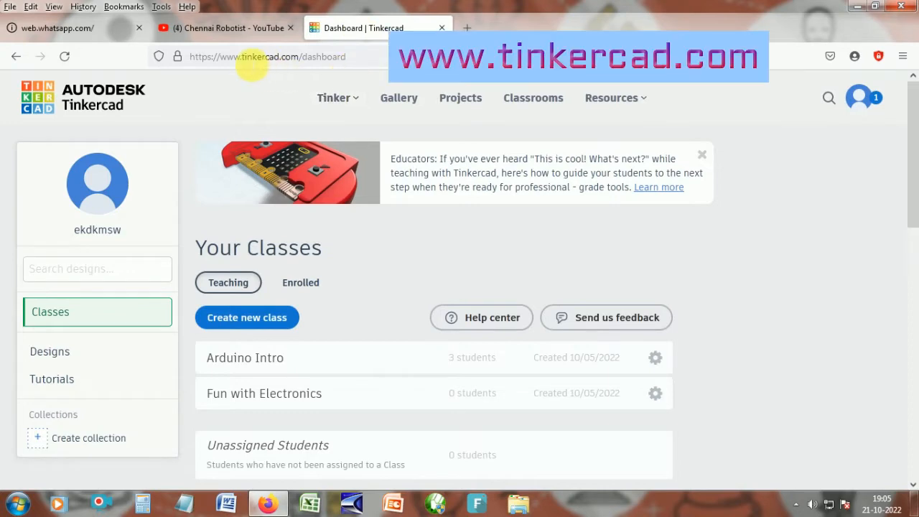
key(ctrl+plus)
key(ctrl+plus)
key(ctrl+plus)
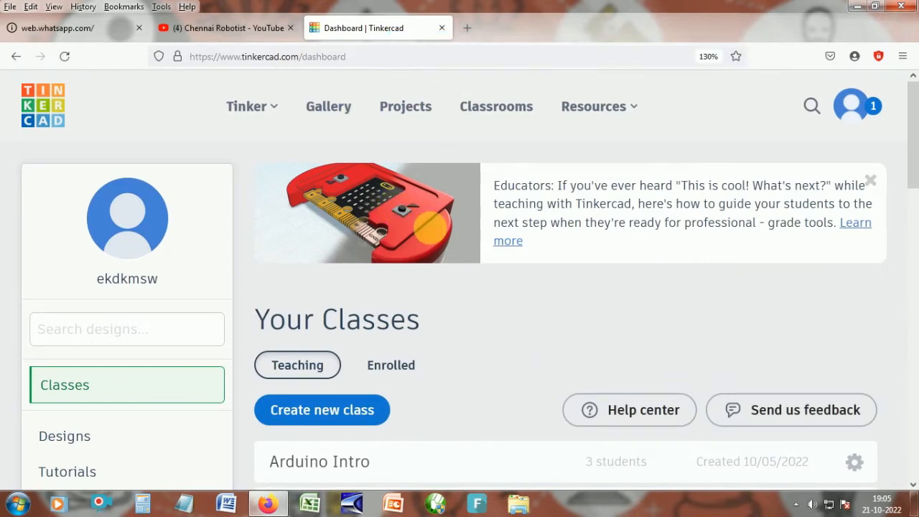
key(ctrl+minus)
key(ctrl+minus)
key(ctrl+minus)
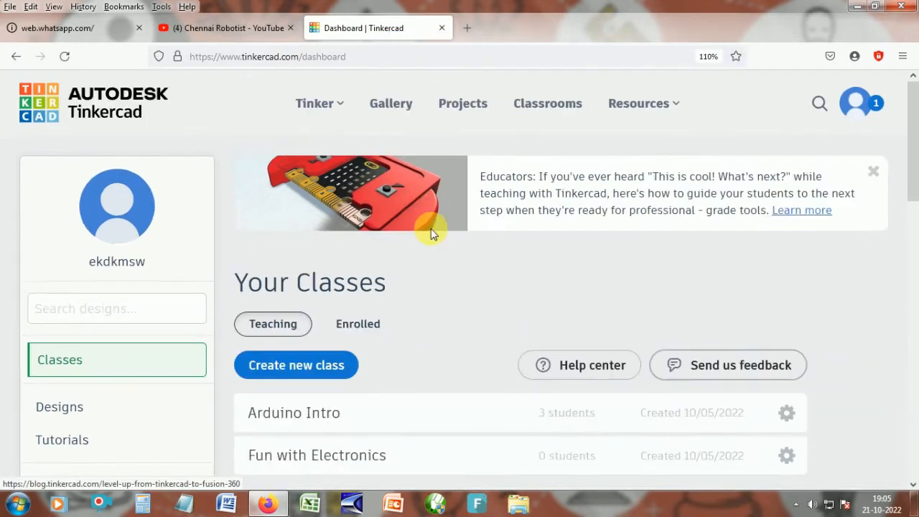
key(ctrl+minus)
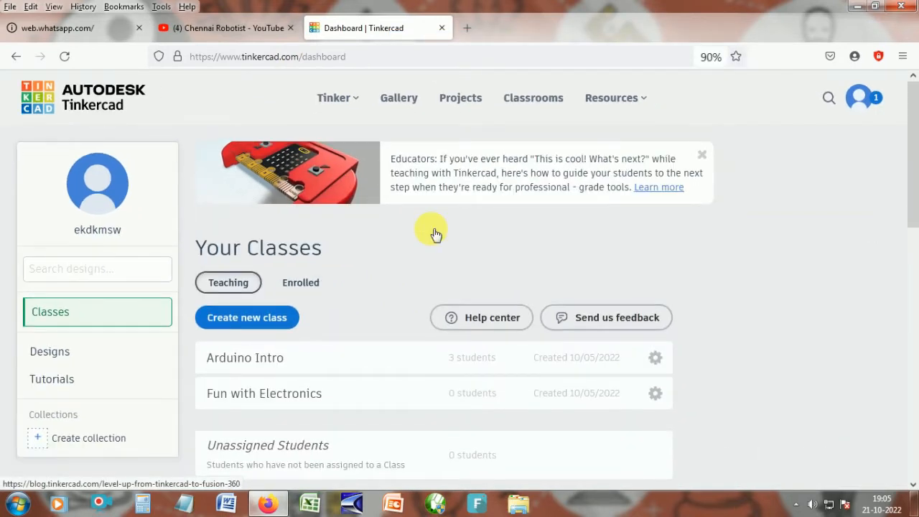
key(ctrl+minus)
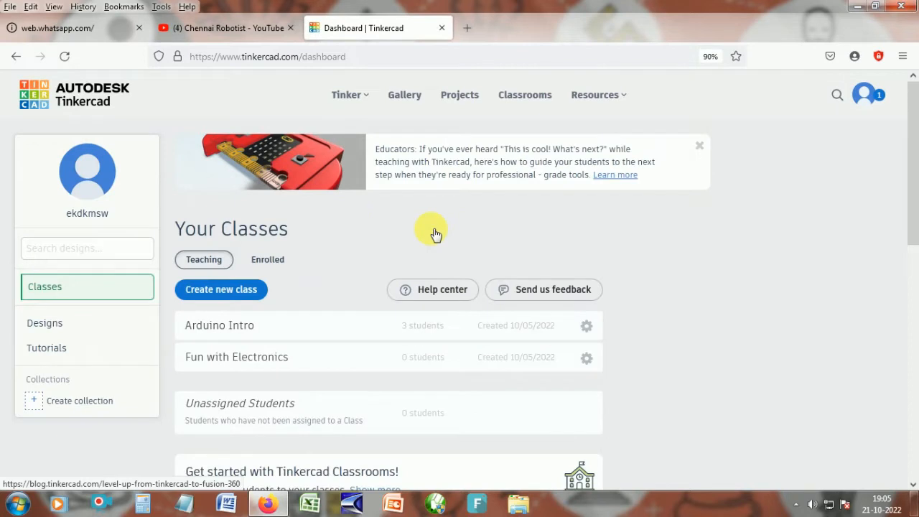
click(871, 94)
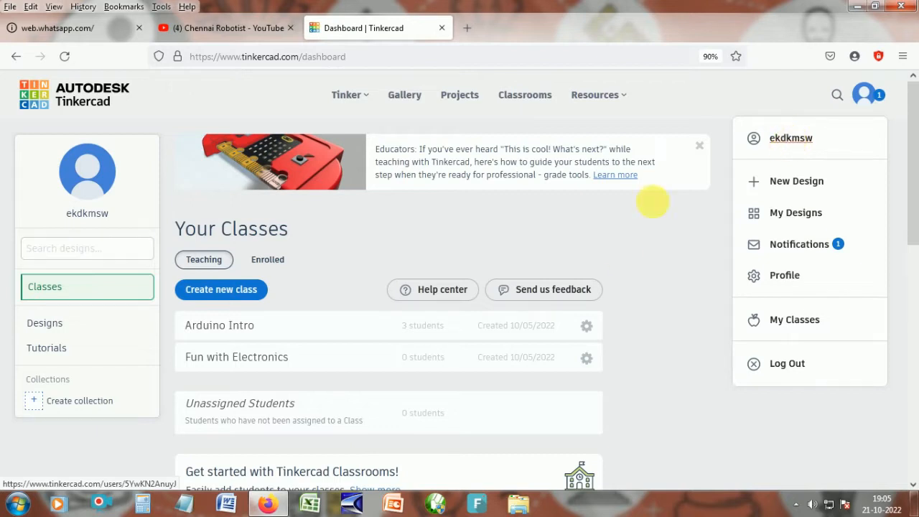
click(665, 247)
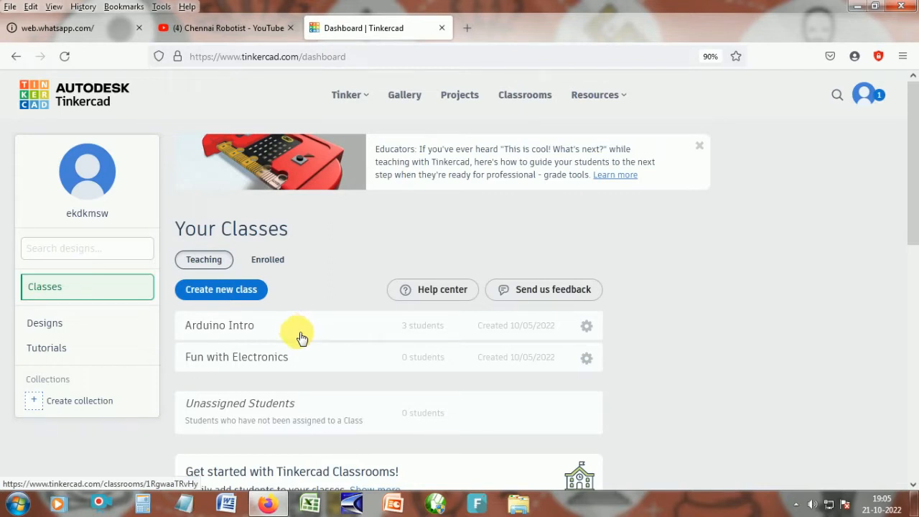
drag(399, 328, 449, 326)
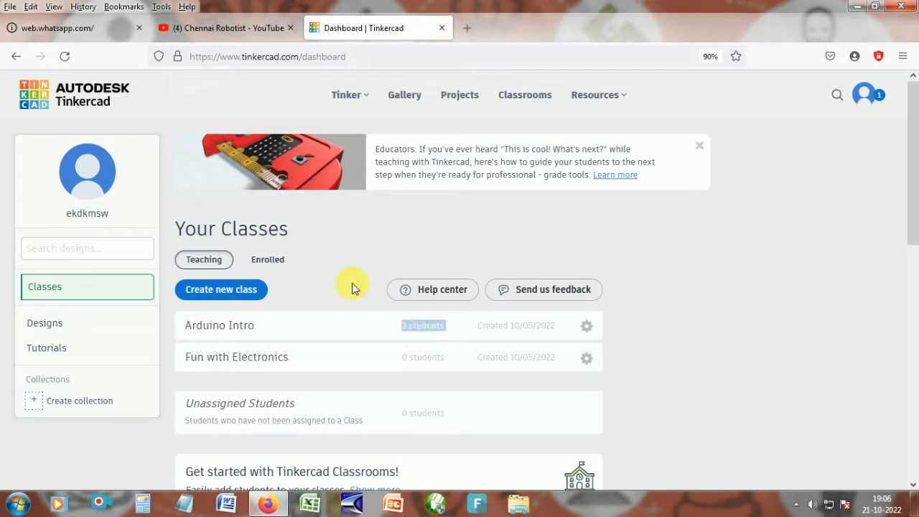
click(419, 323)
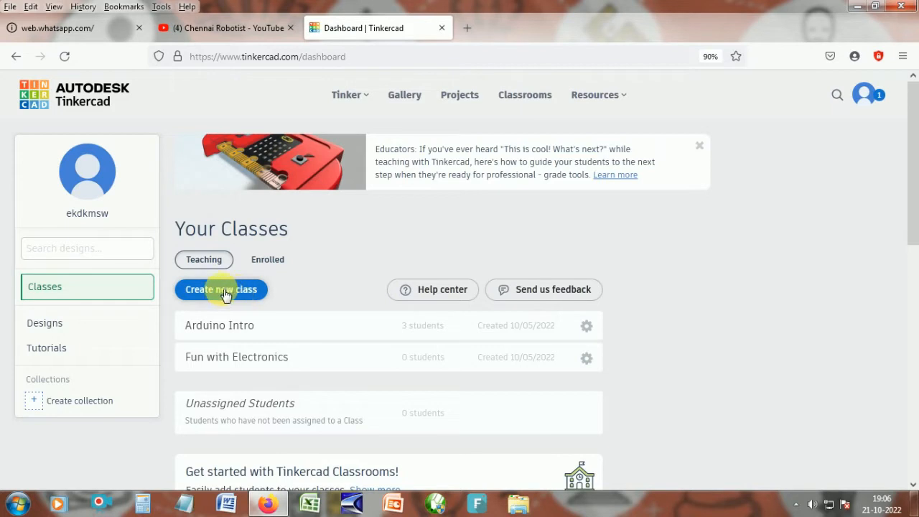
- Start a new Circuit design from the Designs page
click(52, 325)
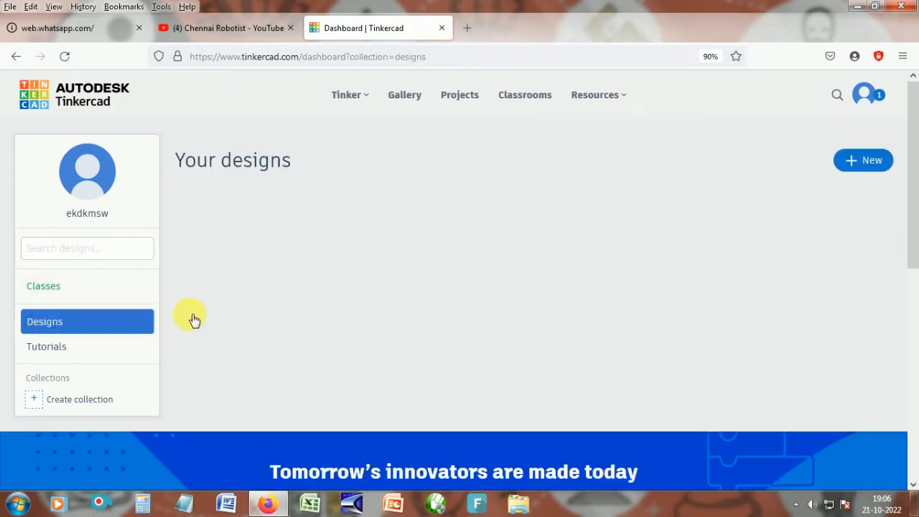
click(869, 165)
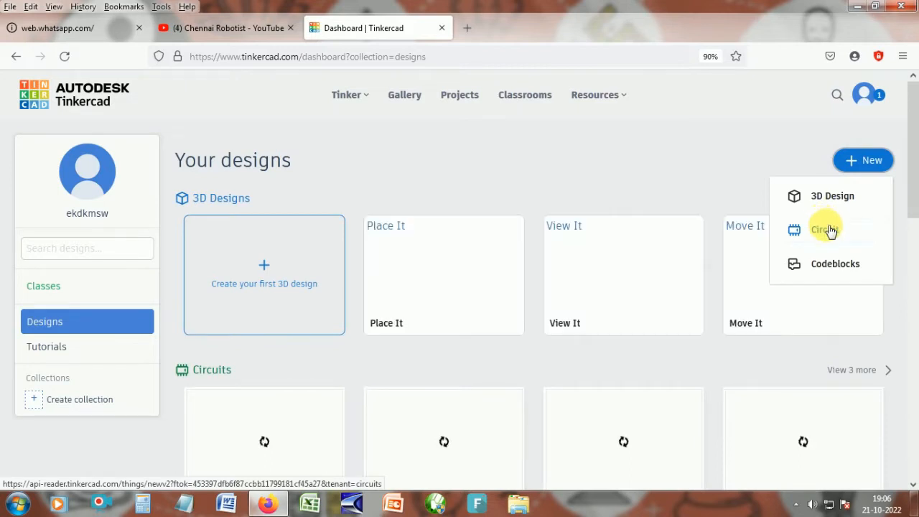
click(829, 230)
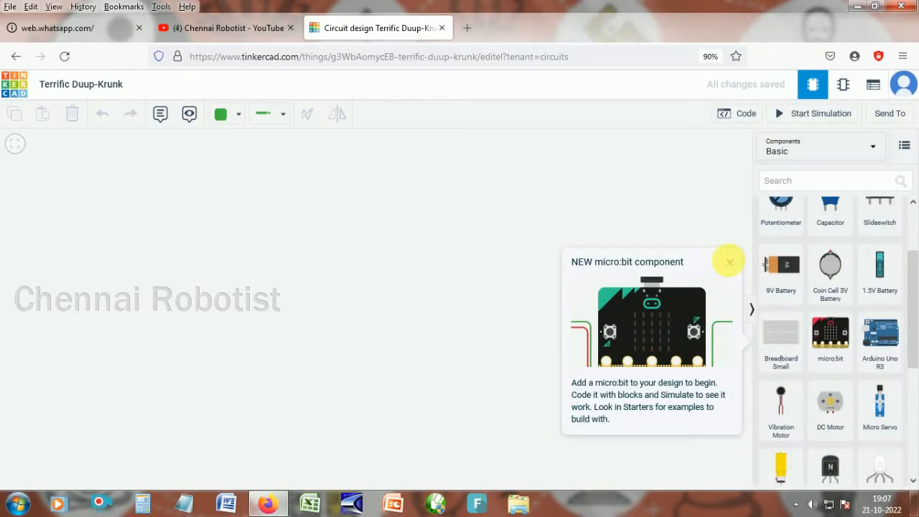
- Close the micro:bit notice and place a resistor from the Basic components onto the canvas
click(729, 263)
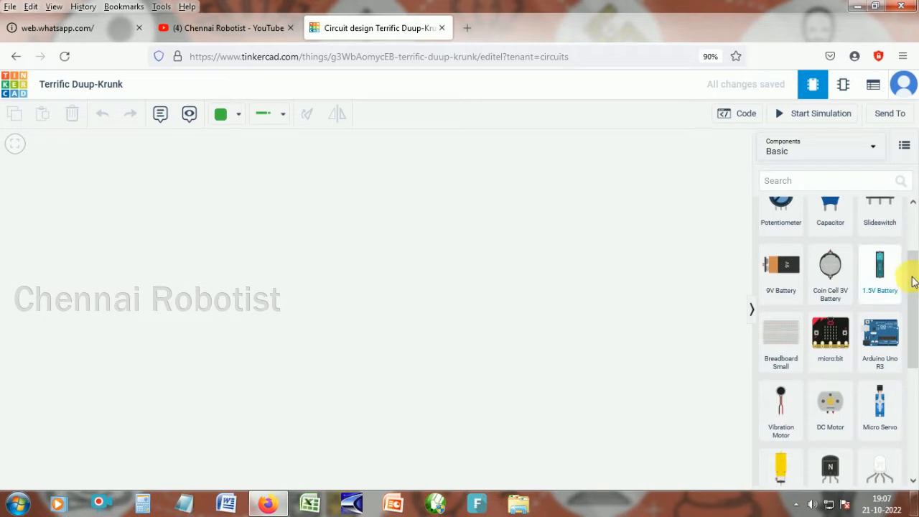
scroll(912, 219, up, 2)
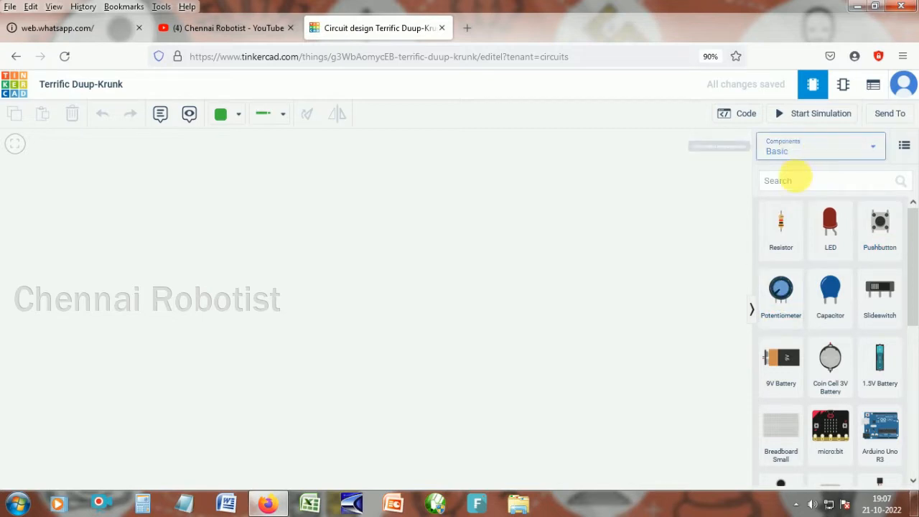
click(767, 233)
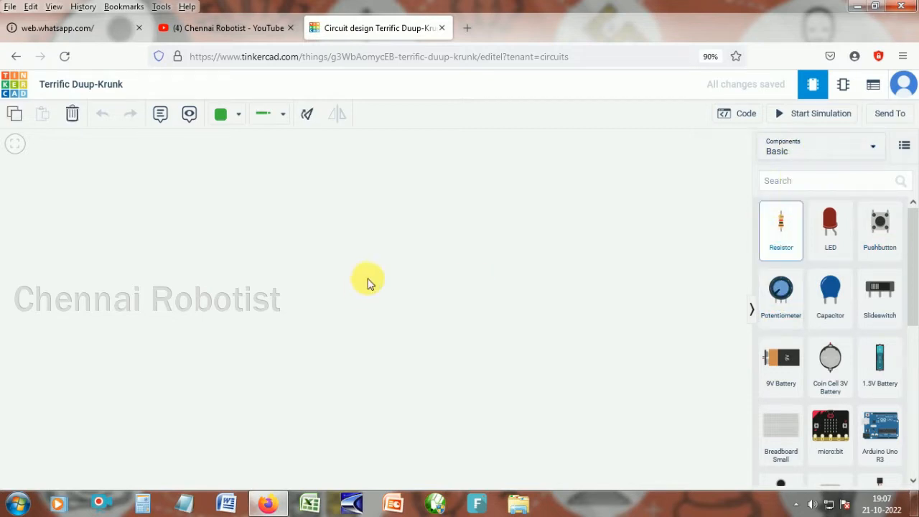
click(368, 283)
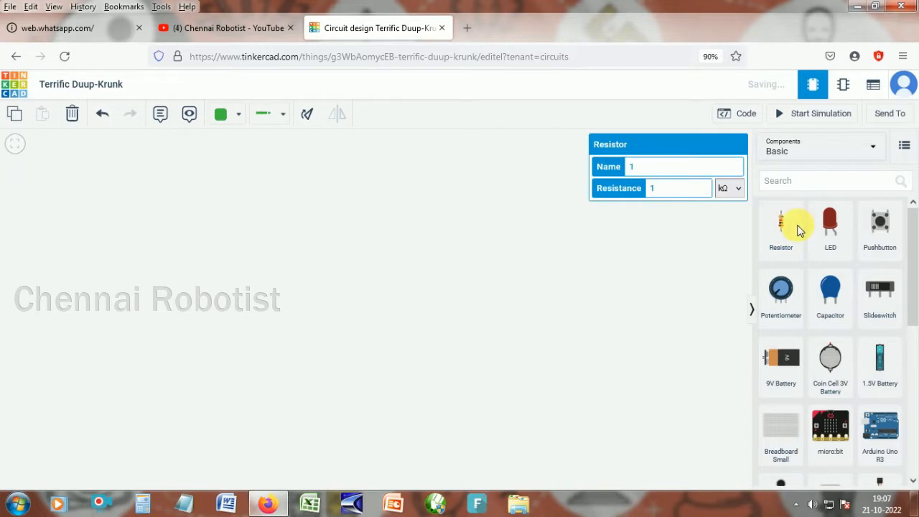
click(782, 223)
click(455, 297)
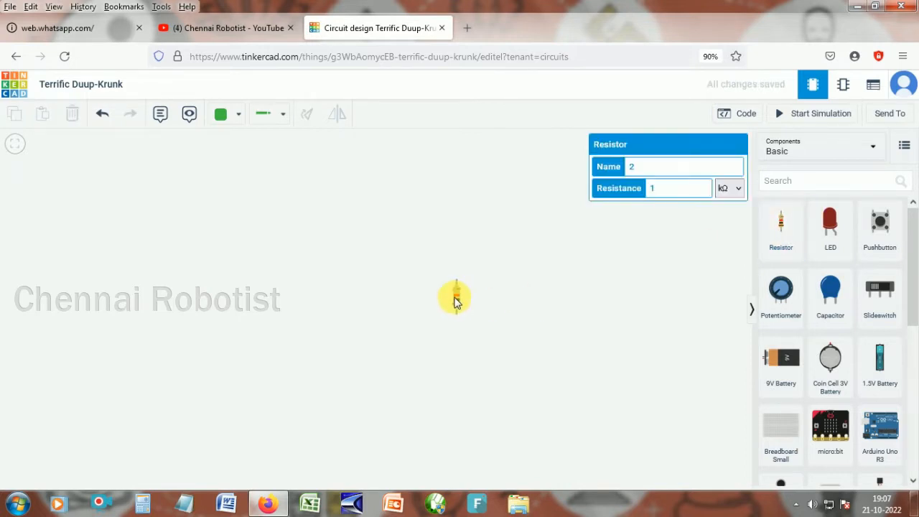
- Move the resistor down and to the left on the canvas
click(456, 301)
scroll(460, 300, up, 1)
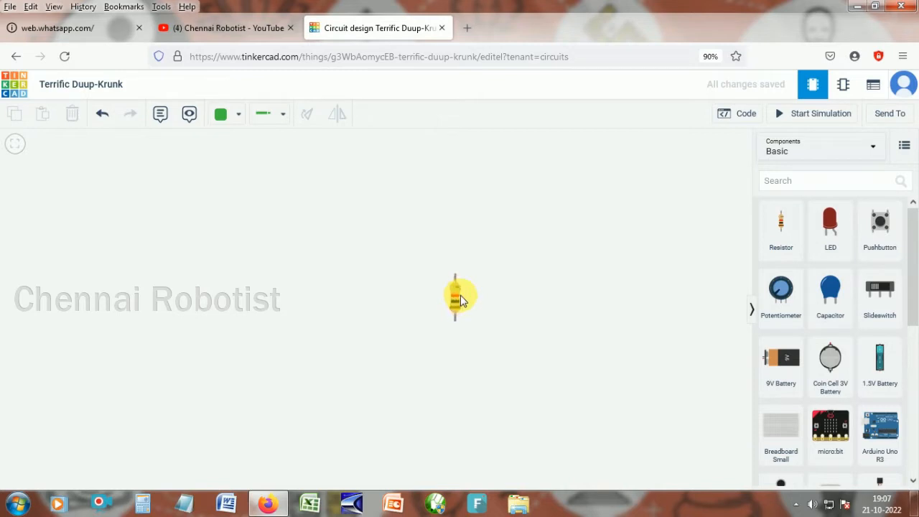
scroll(461, 300, up, 5)
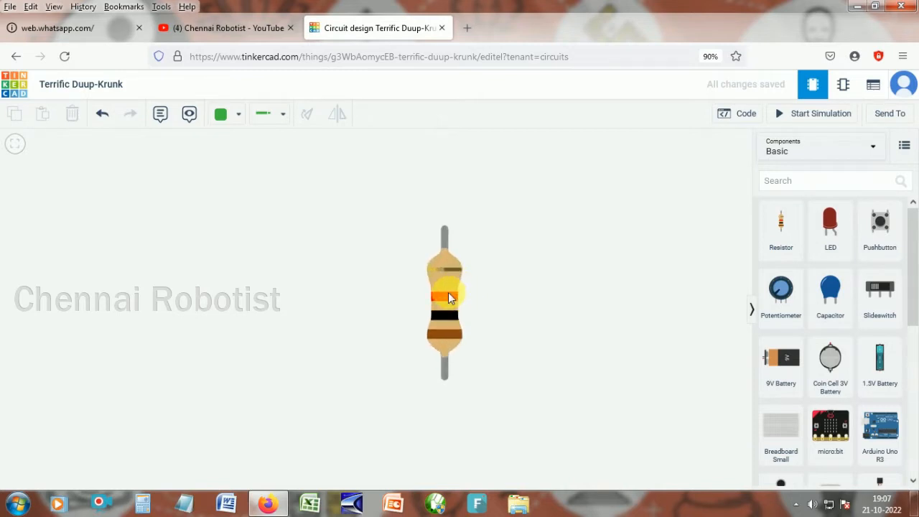
drag(448, 295, 372, 337)
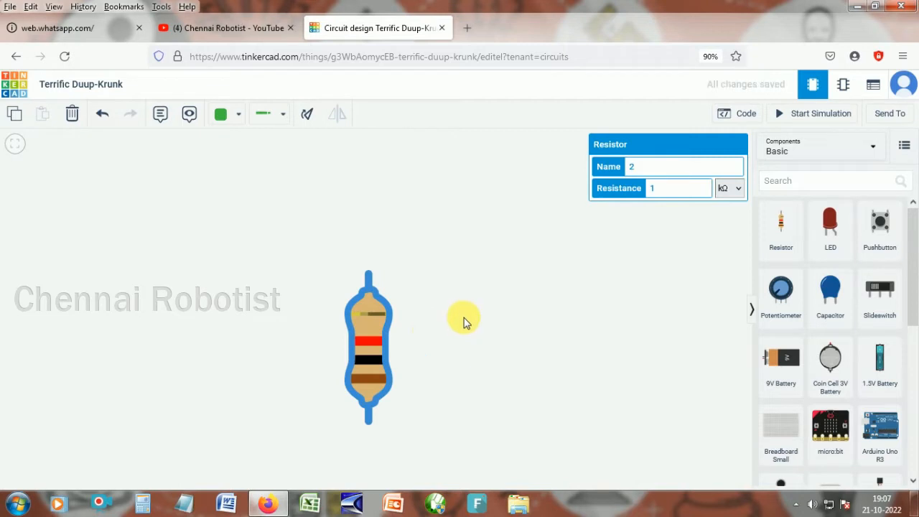
- Select the resistor, set its resistance to 2 and choose a different resistance unit
click(482, 307)
click(381, 346)
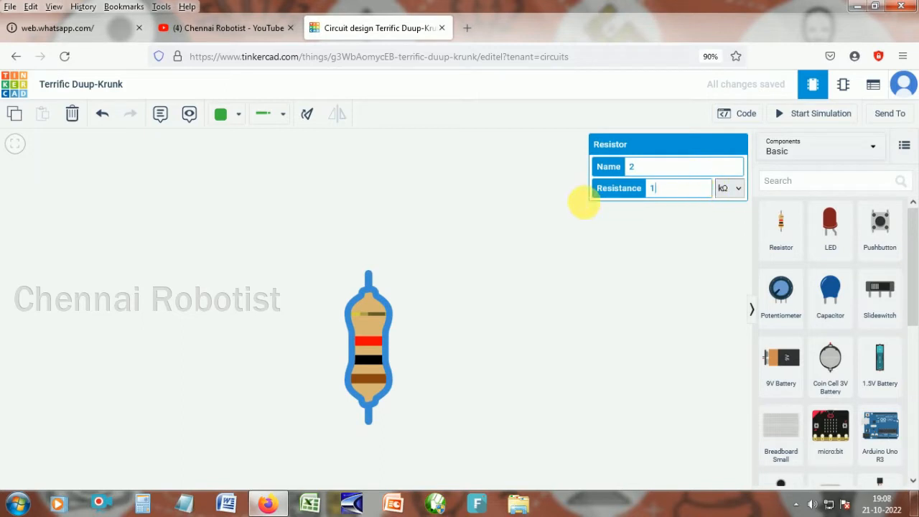
click(607, 192)
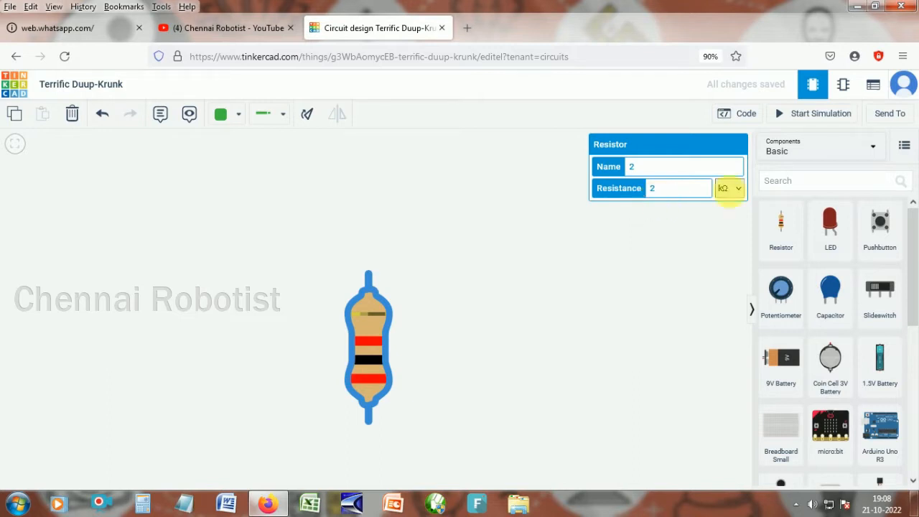
click(675, 239)
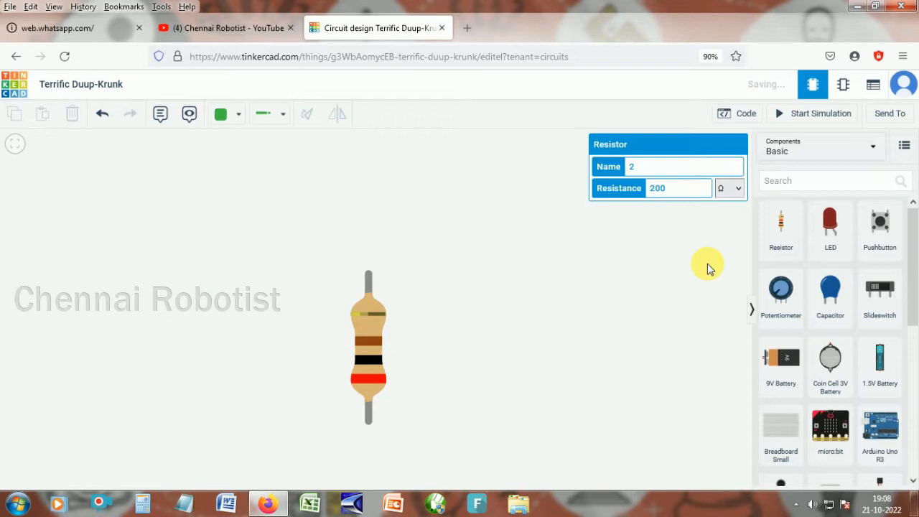
click(708, 265)
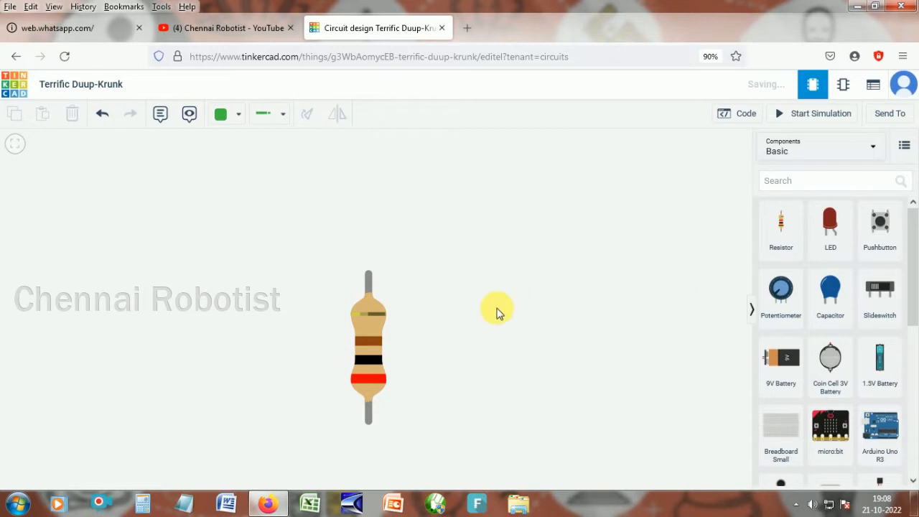
- Place a red LED on the canvas just above the resistor
scroll(380, 328, up, 1)
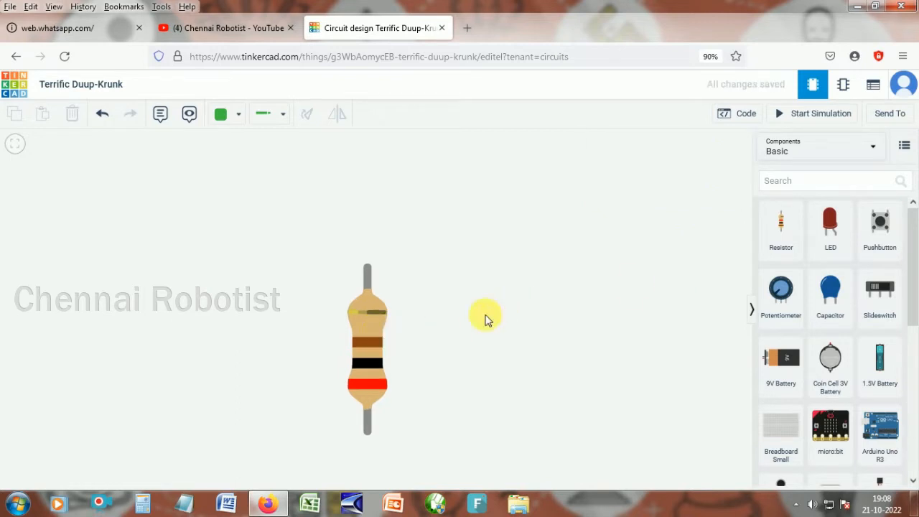
click(829, 220)
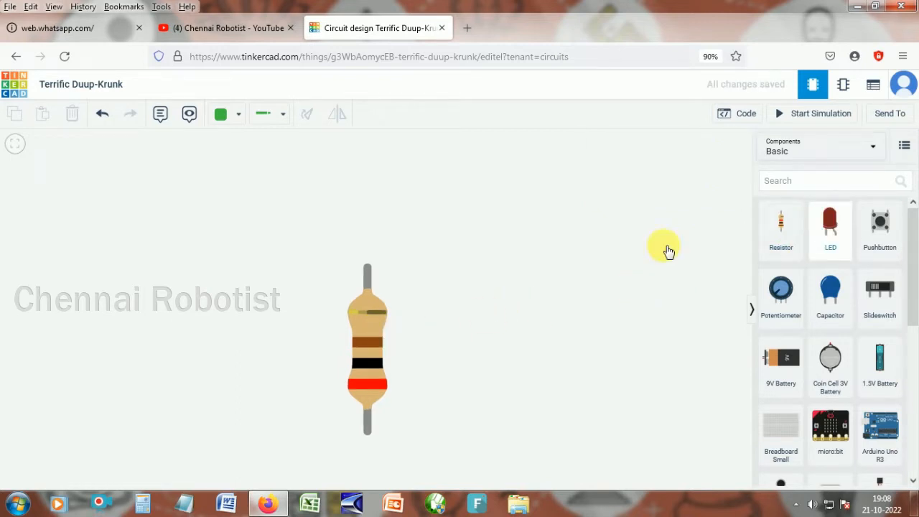
click(485, 237)
drag(486, 237, 406, 275)
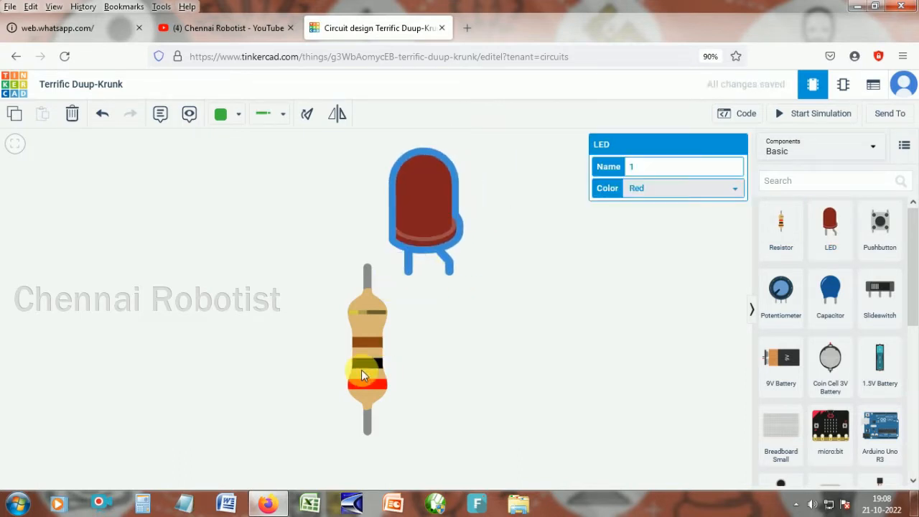
scroll(361, 372, down, 1)
scroll(362, 370, down, 1)
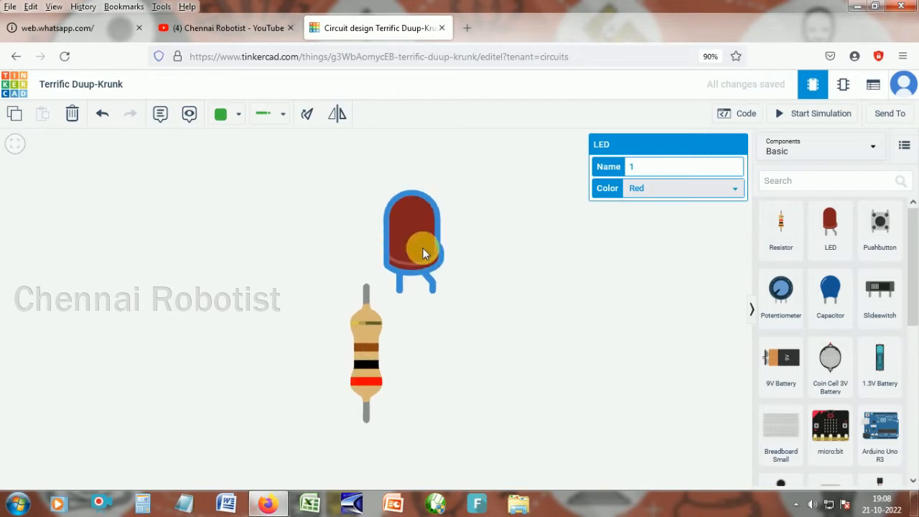
drag(409, 236, 384, 222)
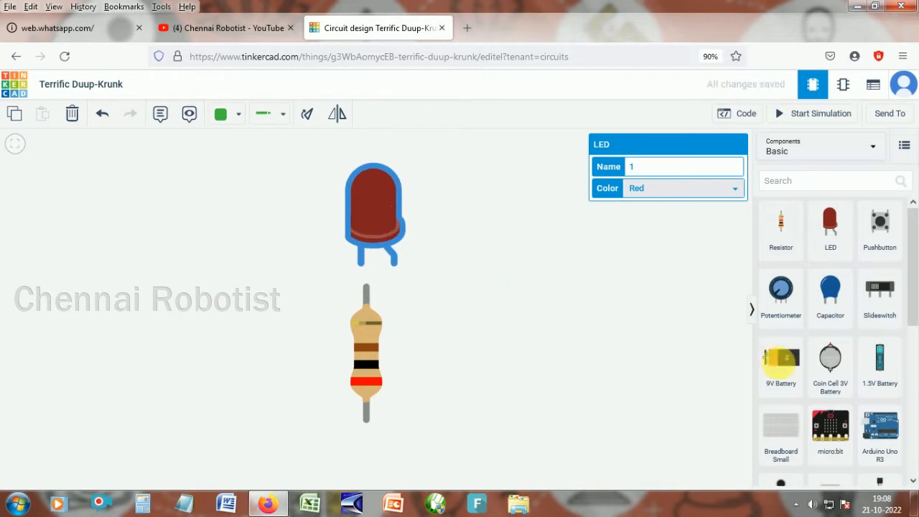
- Place a 9V battery on the canvas to the right of the LED and resistor
click(582, 356)
drag(582, 355, 487, 334)
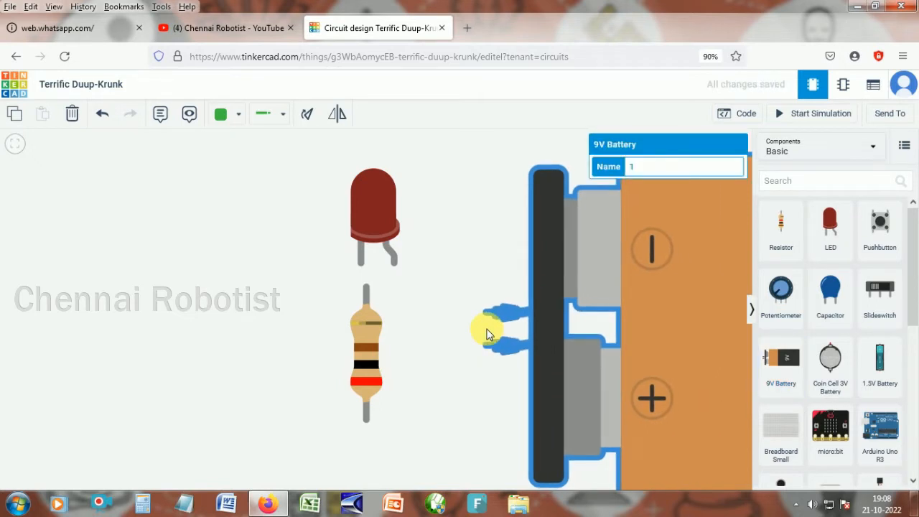
click(489, 332)
scroll(569, 340, down, 3)
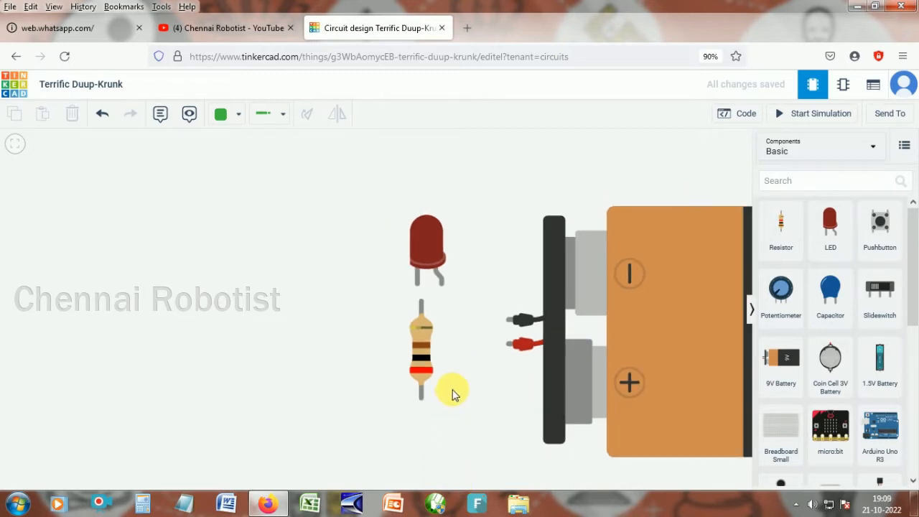
scroll(452, 394, down, 1)
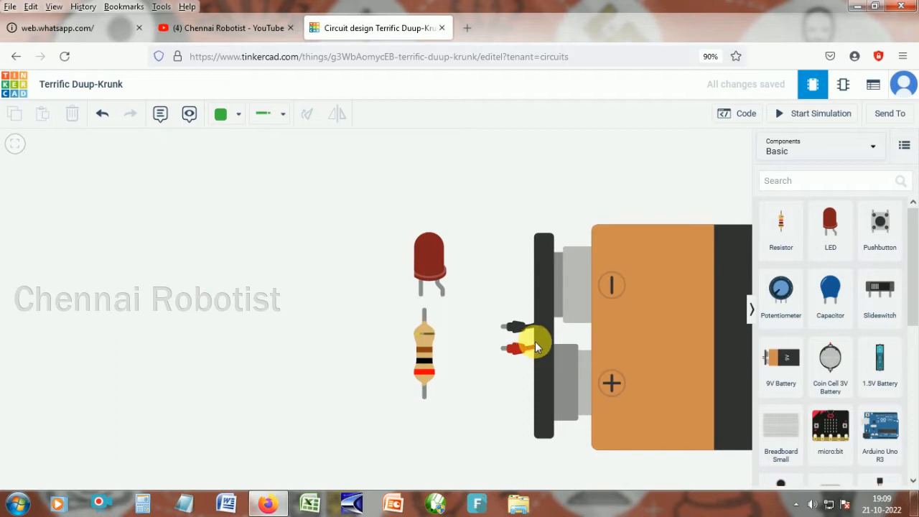
scroll(535, 342, down, 1)
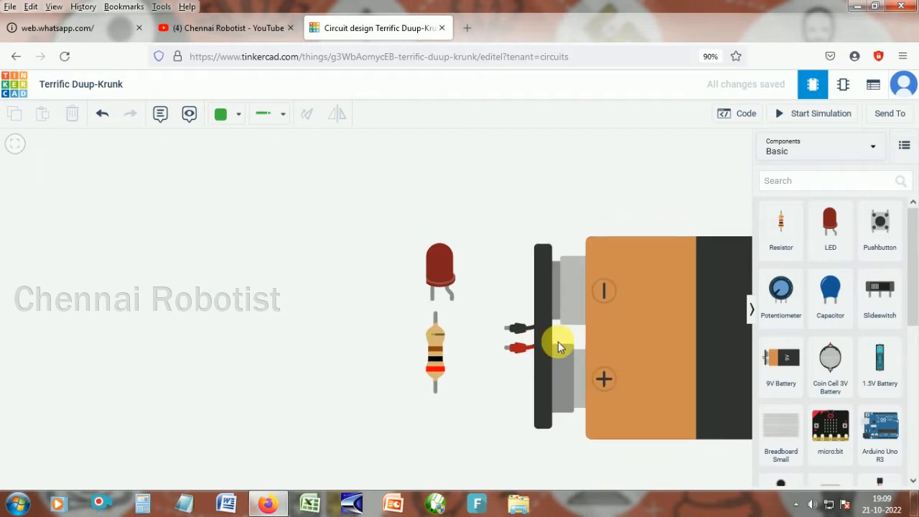
scroll(558, 341, down, 1)
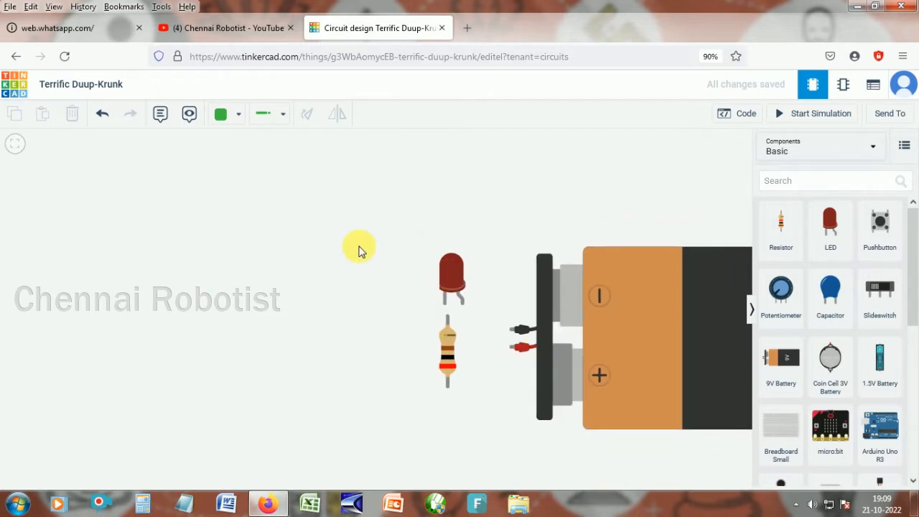
- Move the LED and 9V battery closer together on the canvas and delete the resistor
drag(451, 273, 359, 247)
drag(448, 359, 318, 355)
drag(532, 341, 461, 328)
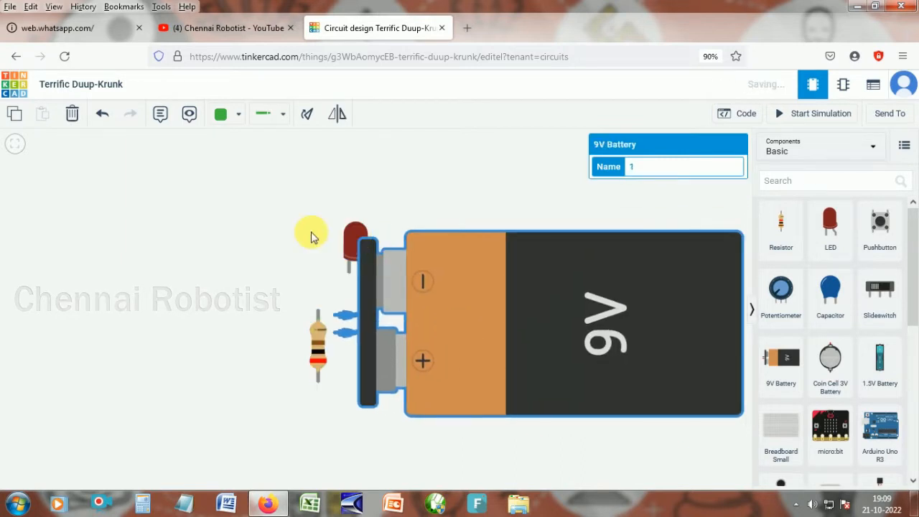
drag(352, 237, 222, 229)
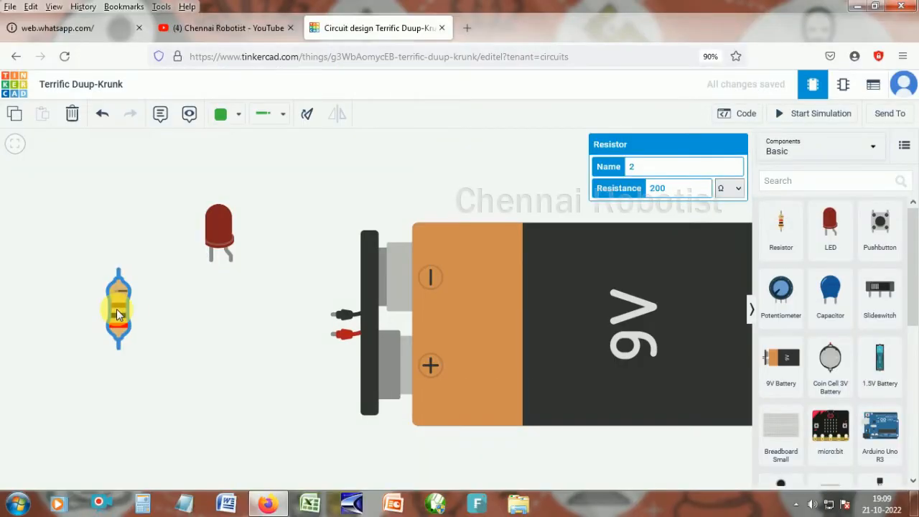
key(Delete)
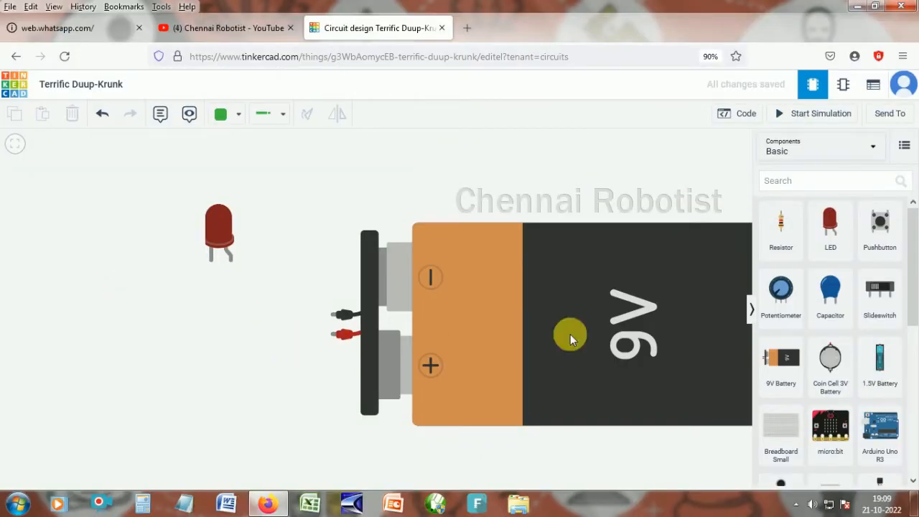
click(210, 263)
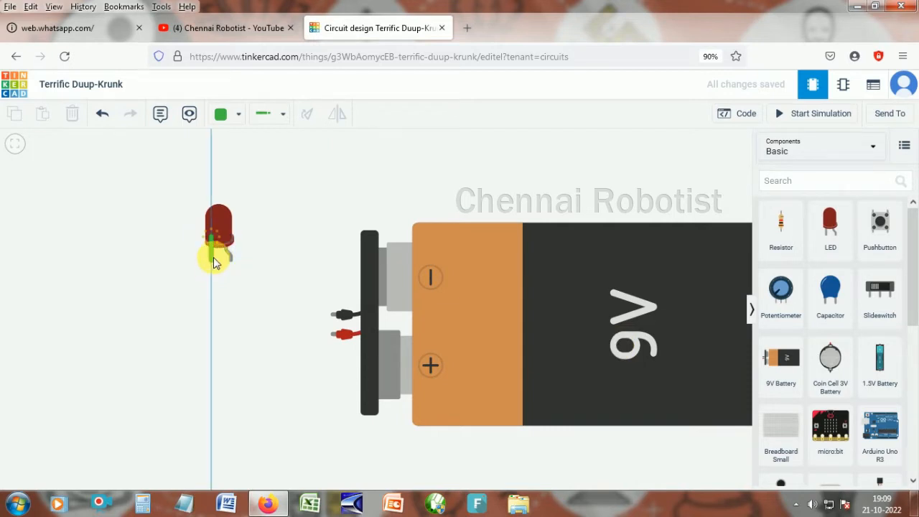
click(237, 119)
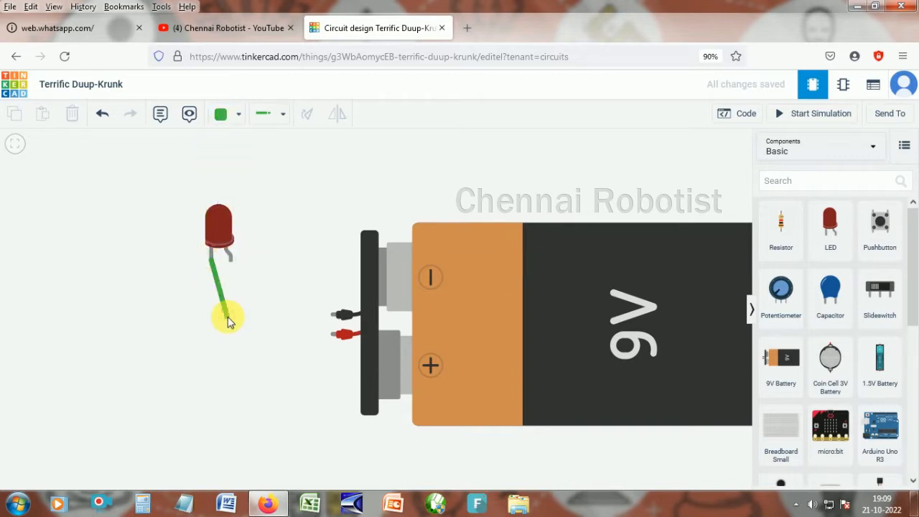
key(Escape)
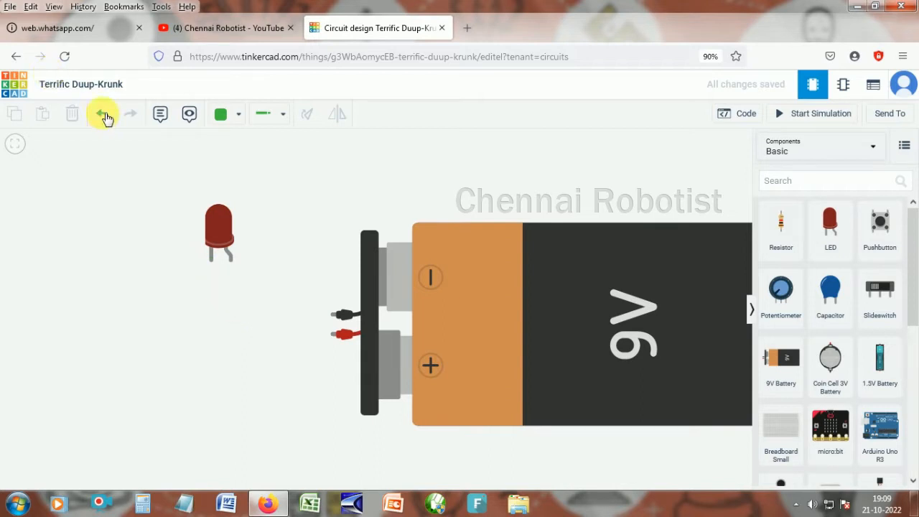
- Set the wire colour to Black and wire the LED's cathode to the battery's negative terminal with a bend
click(244, 117)
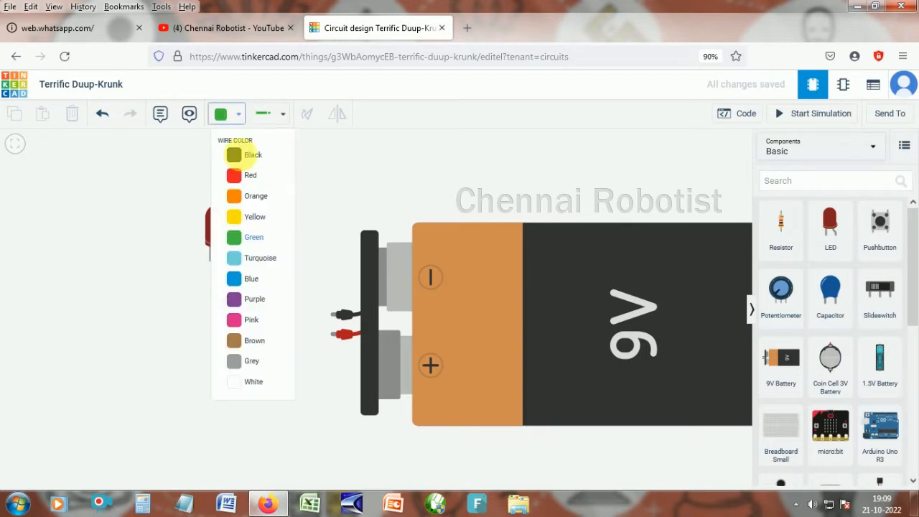
click(245, 157)
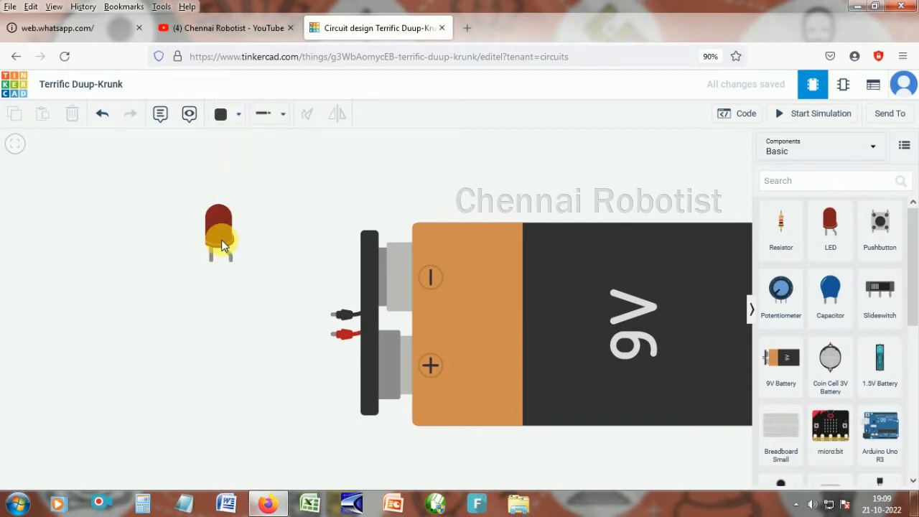
click(219, 227)
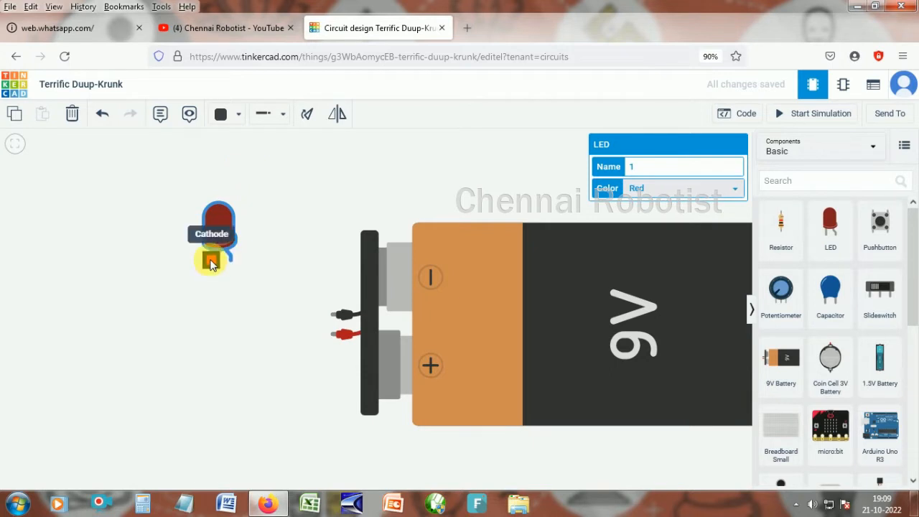
click(210, 262)
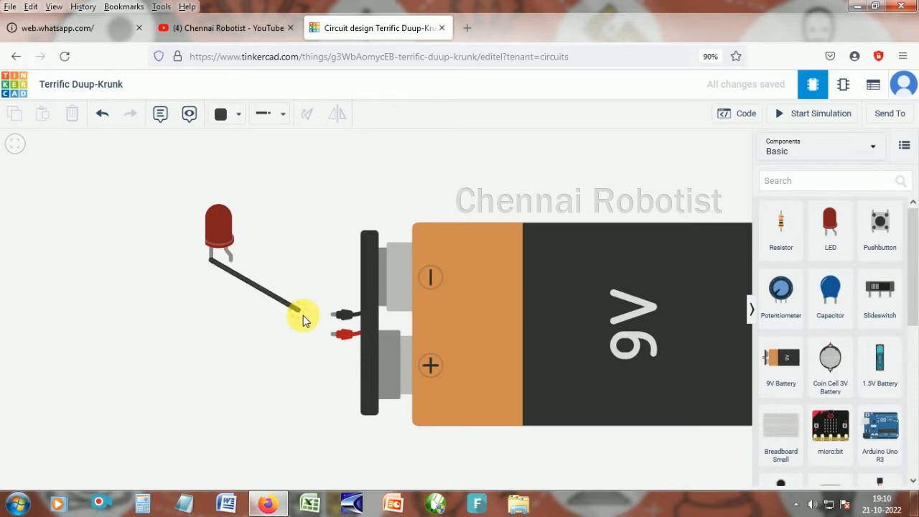
click(307, 314)
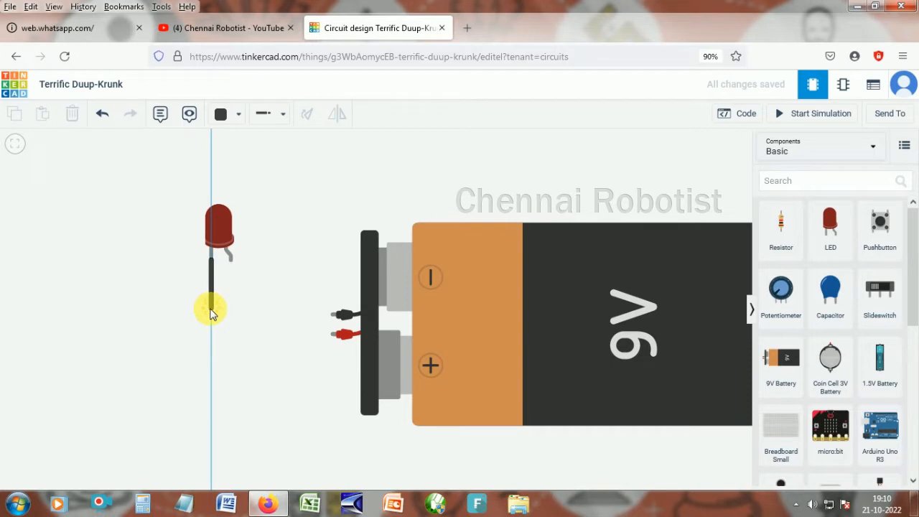
click(210, 310)
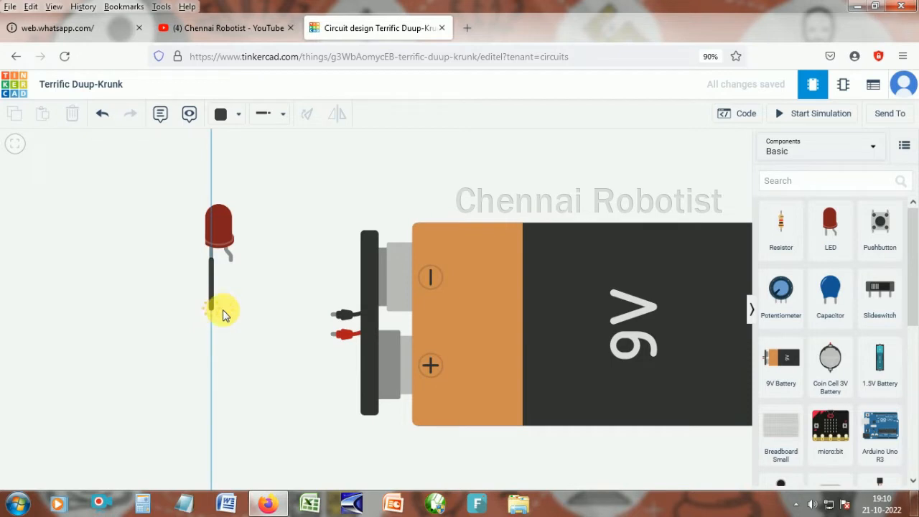
click(333, 316)
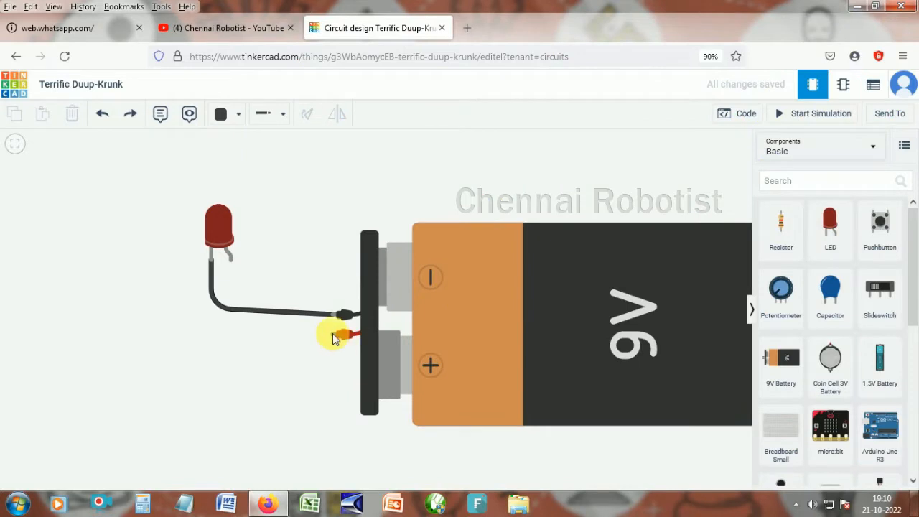
- Flip the 9V battery so its positive terminal is on top
click(456, 267)
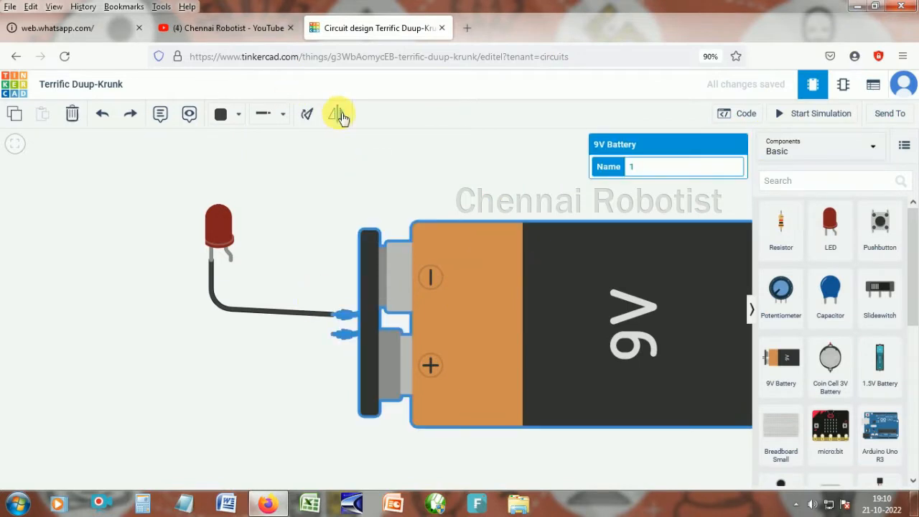
click(338, 114)
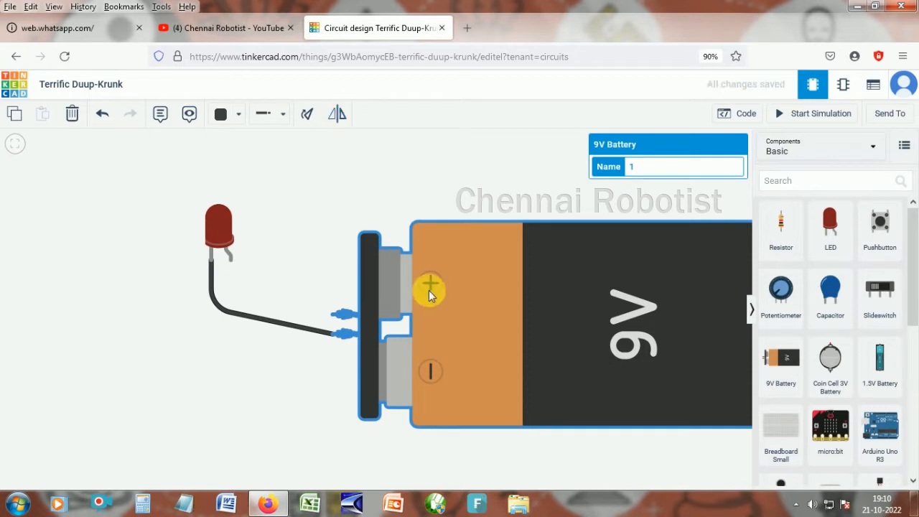
click(244, 270)
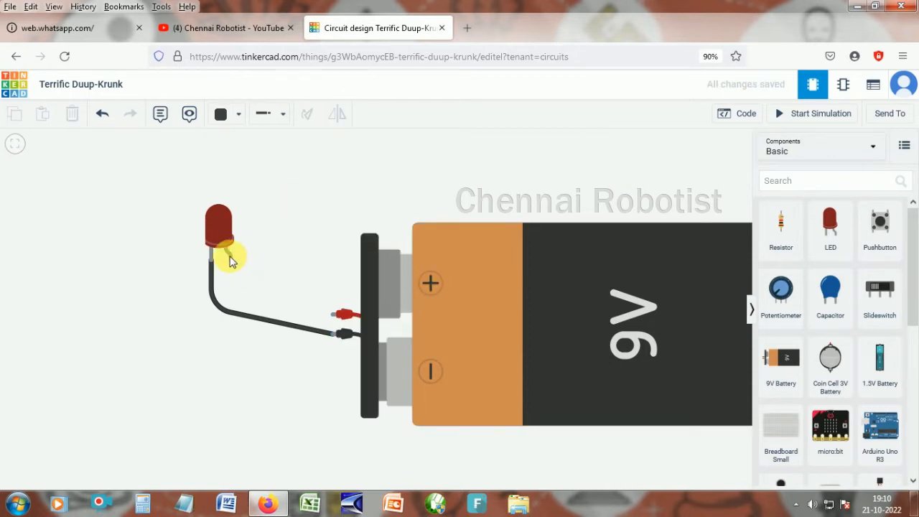
- Set the wire colour to Red and wire the LED's anode to the battery's positive terminal
click(237, 114)
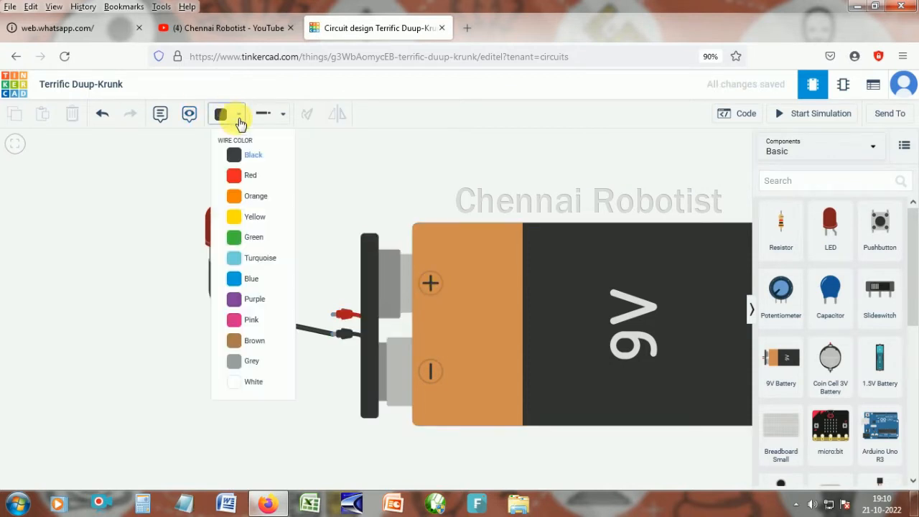
click(238, 177)
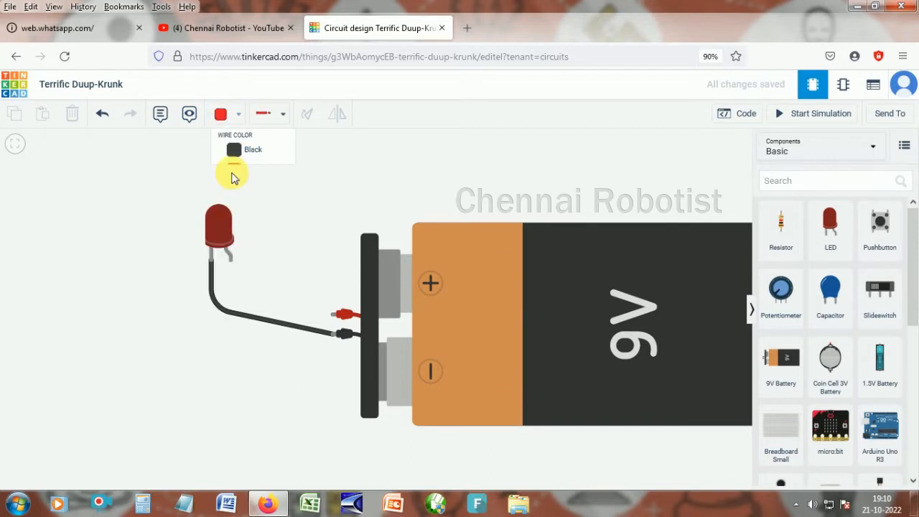
click(231, 267)
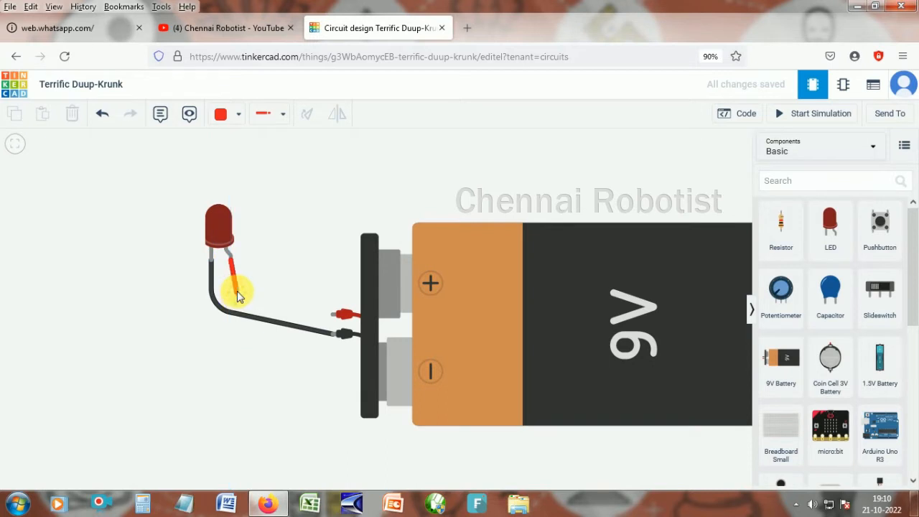
click(332, 315)
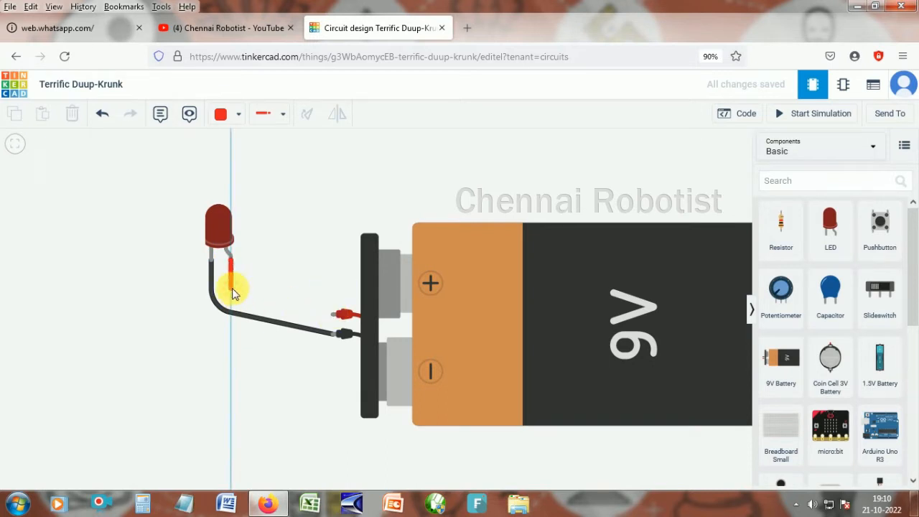
click(231, 291)
click(332, 315)
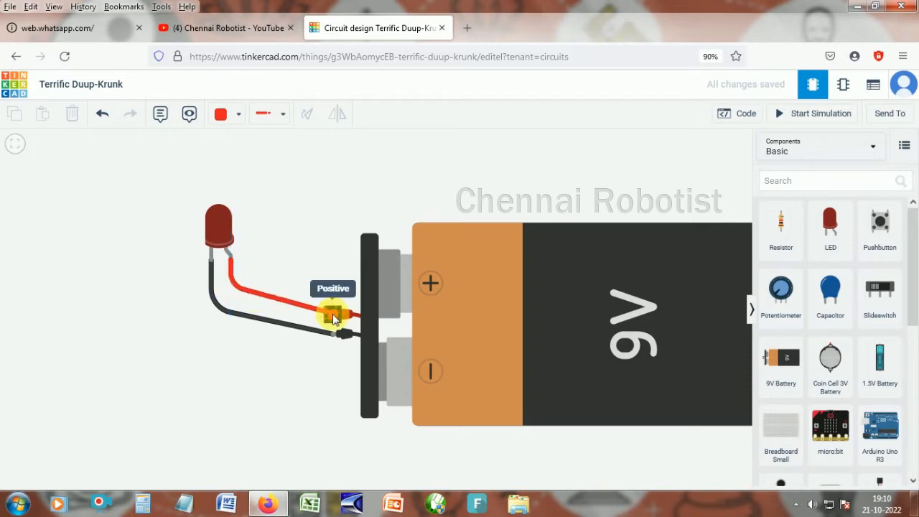
click(332, 317)
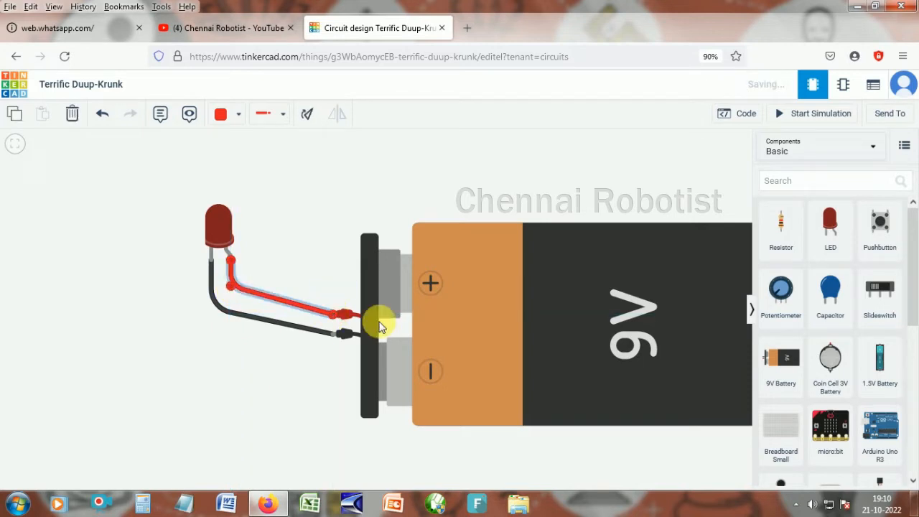
click(565, 325)
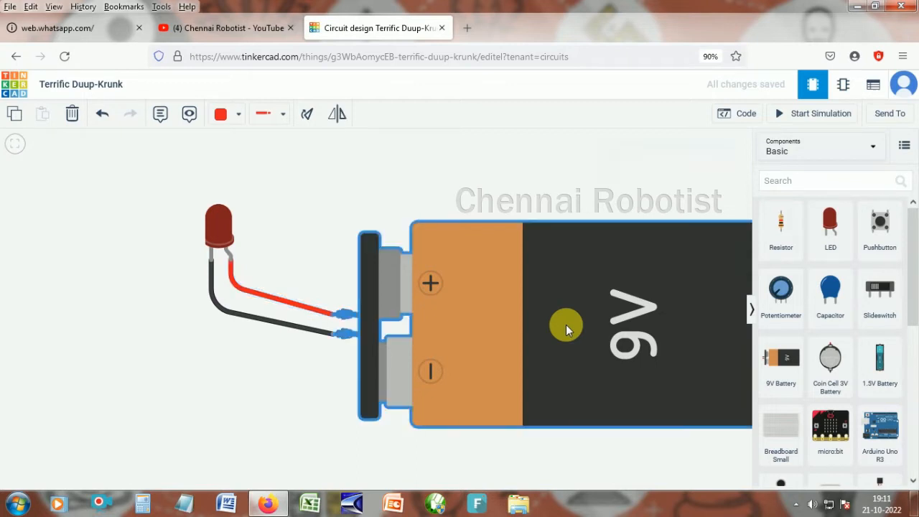
click(498, 181)
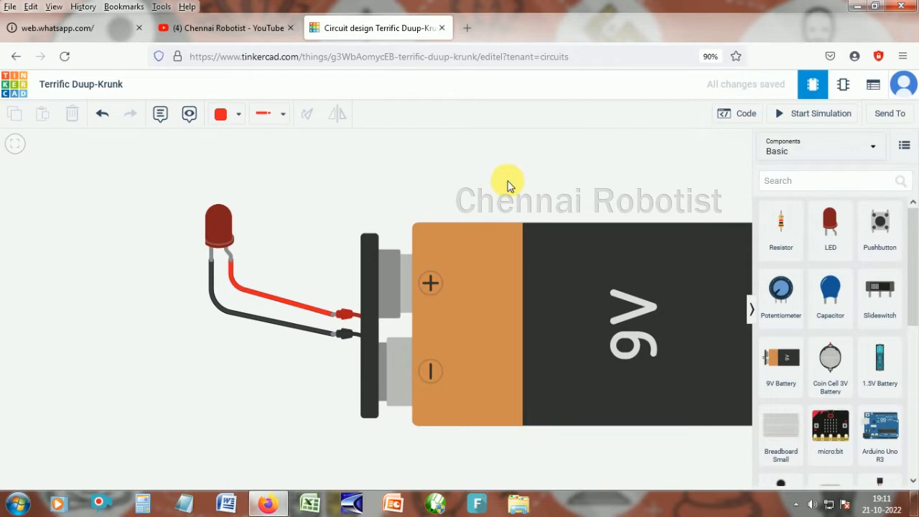
- Start the simulation to test the LED circuit, then stop it
click(837, 120)
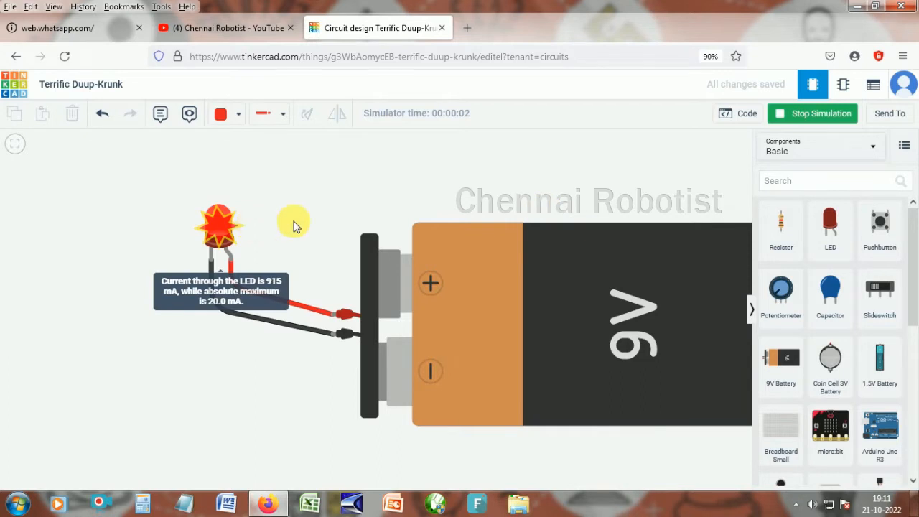
mouse_move(212, 226)
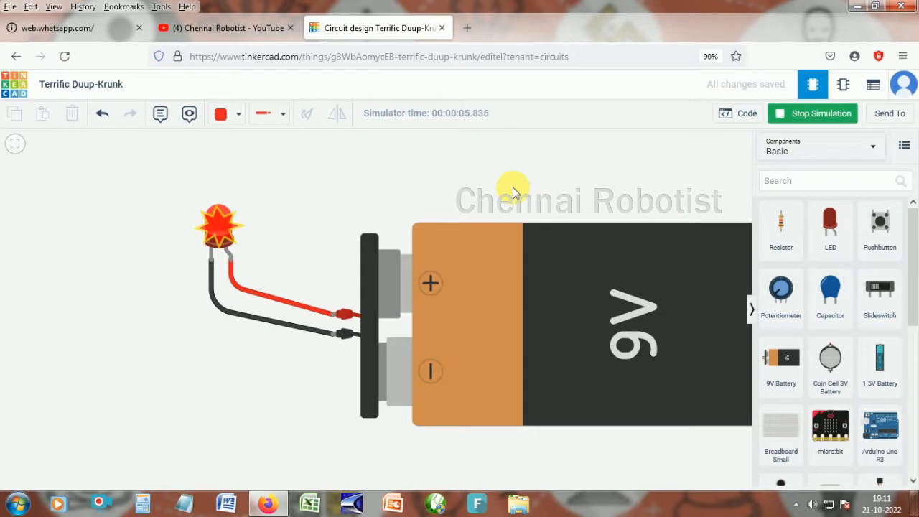
click(815, 122)
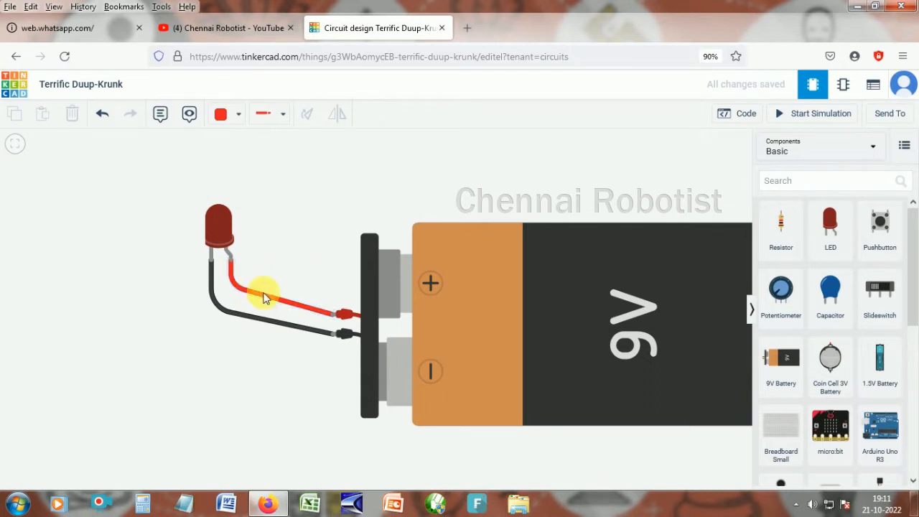
- Delete the black wire and place a resistor on the LED's cathode leg
click(258, 323)
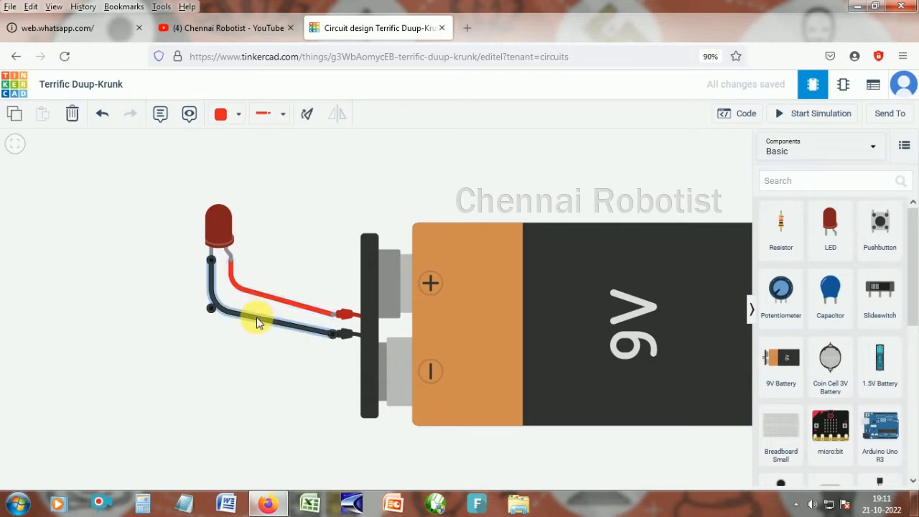
key(Delete)
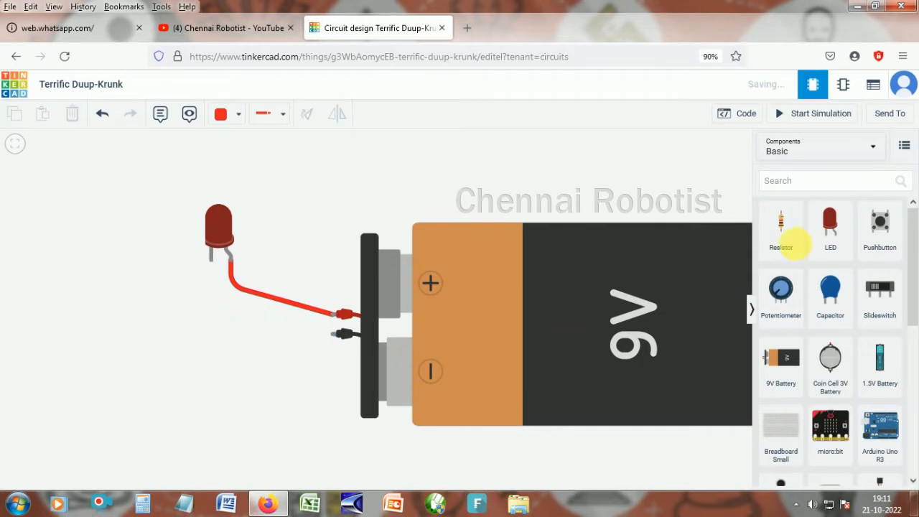
drag(785, 229, 211, 310)
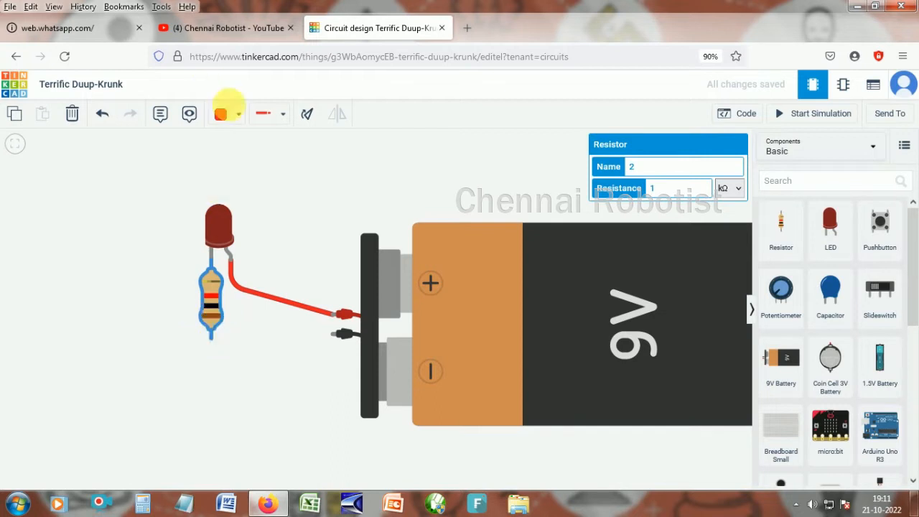
- Wire the resistor's free terminal to the battery's negative terminal with a black wire
click(231, 114)
click(237, 153)
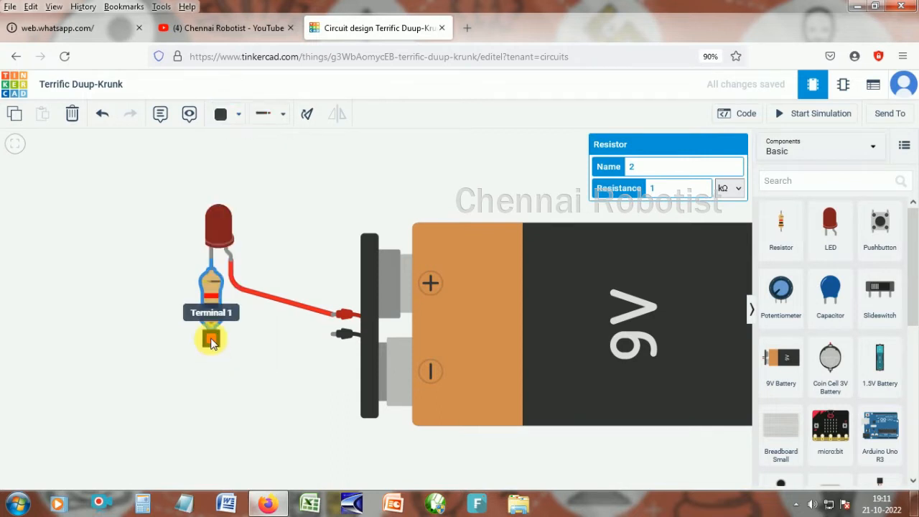
click(210, 338)
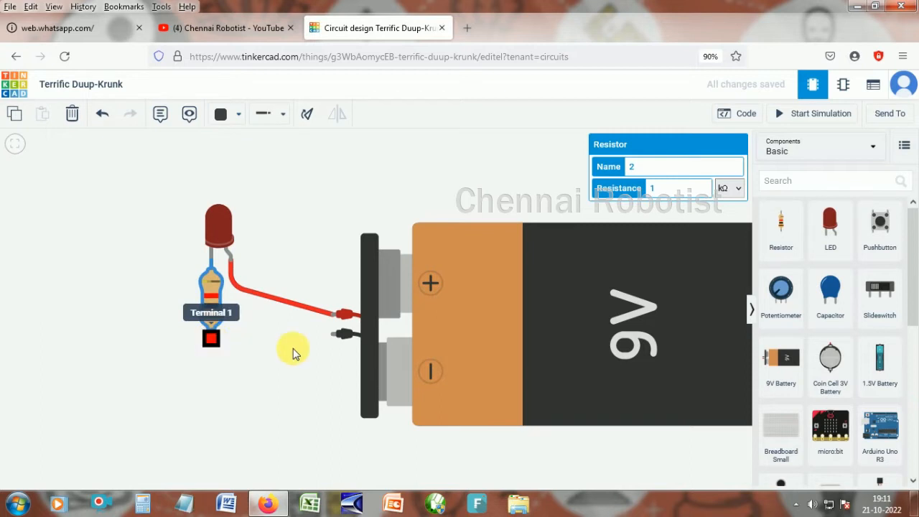
click(332, 336)
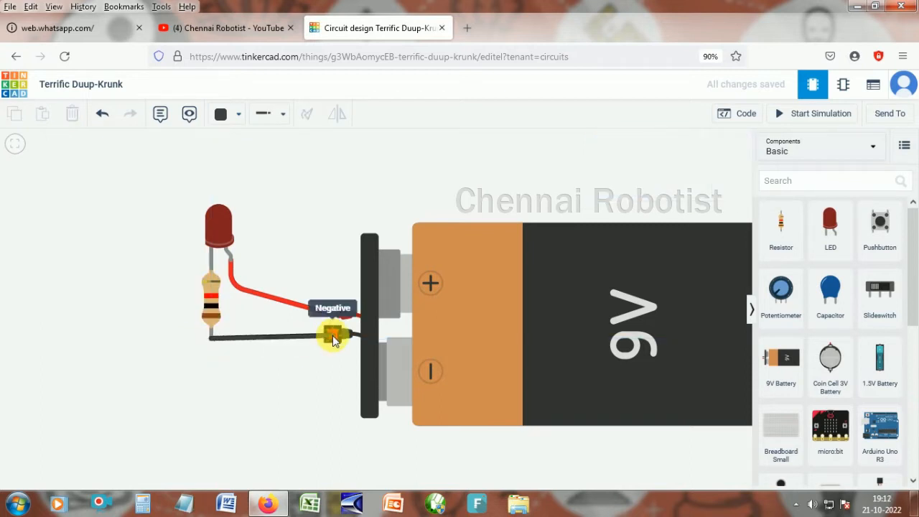
click(300, 371)
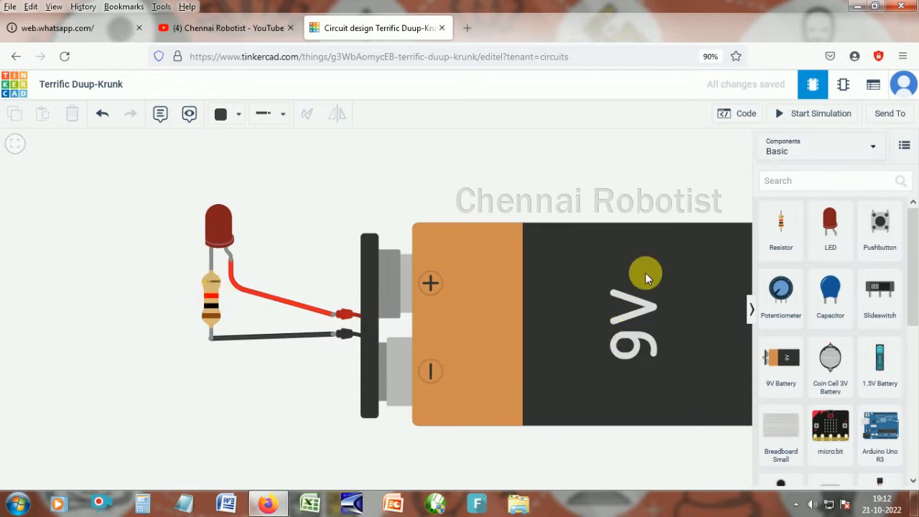
- Start the simulation to test the circuit with the resistor
click(814, 117)
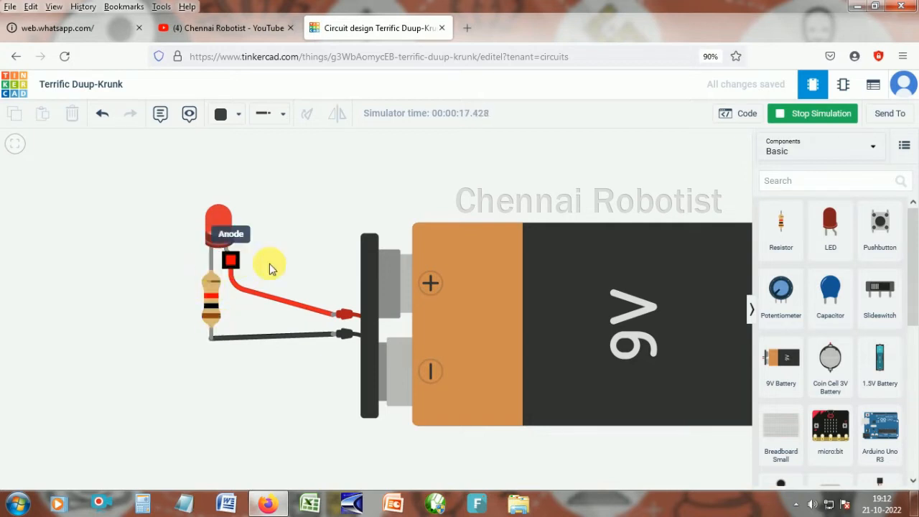
- Set the resistor's resistance to 5 kΩ while the simulation runs
click(211, 310)
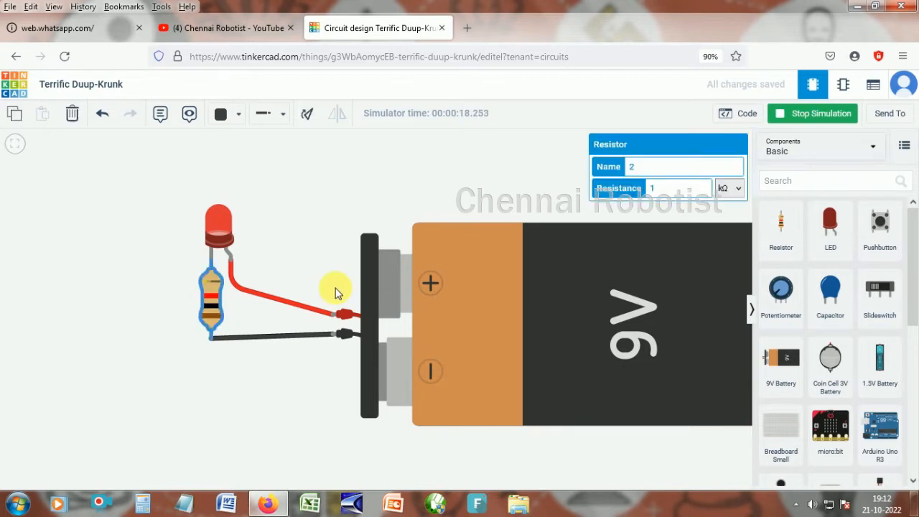
double_click(652, 188)
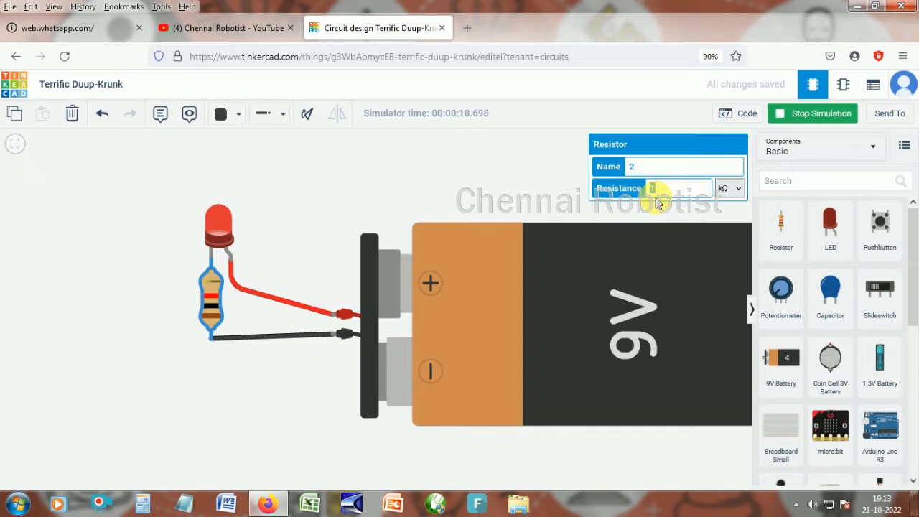
text(5)
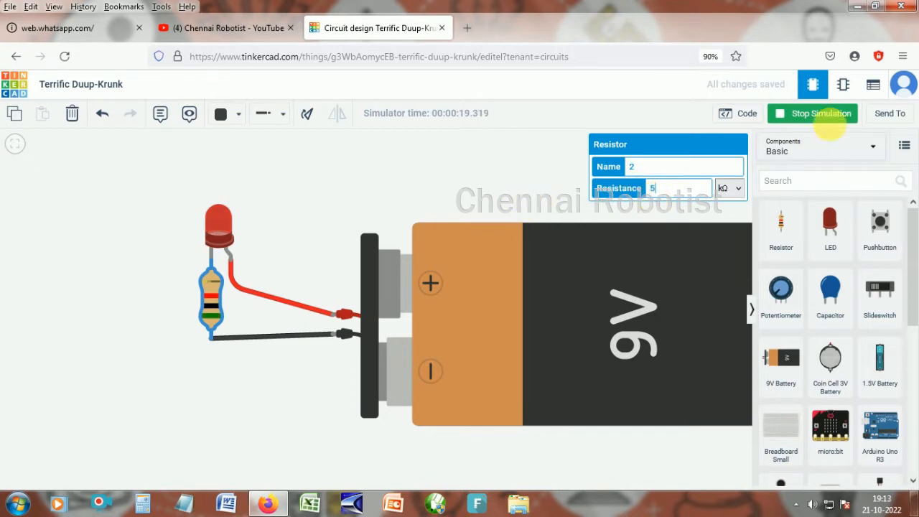
click(514, 172)
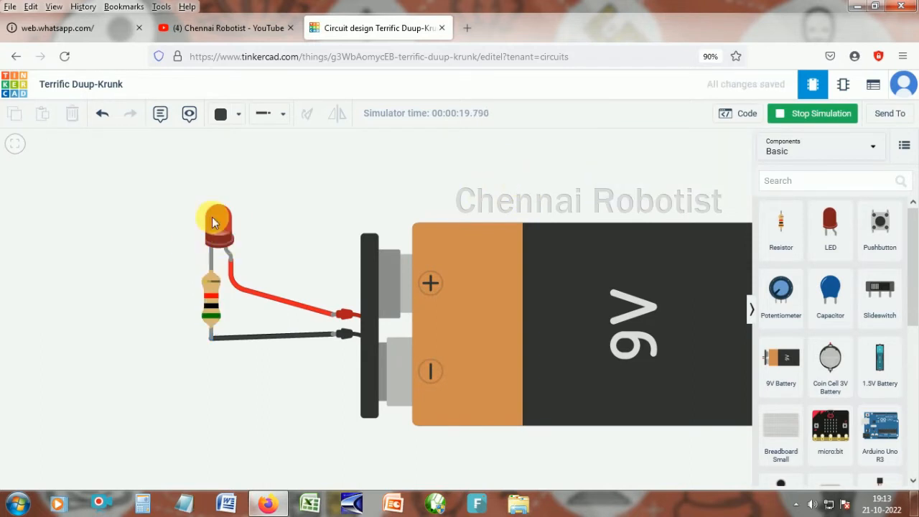
- Set the resistor's resistance to 10 kΩ and restart the simulation
click(211, 305)
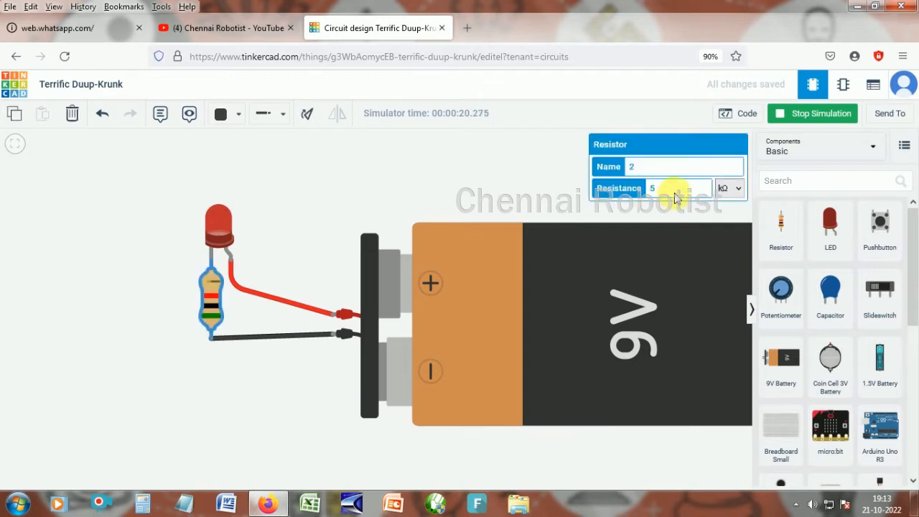
double_click(652, 188)
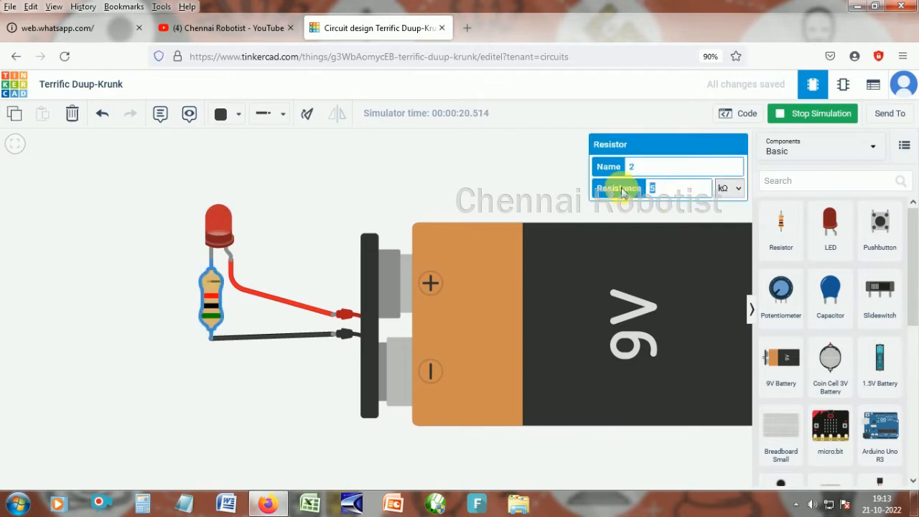
text(10)
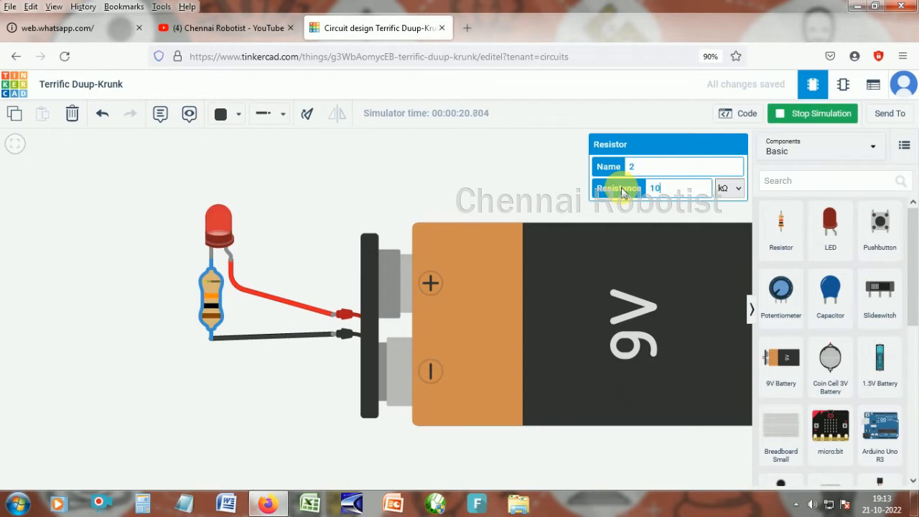
click(560, 203)
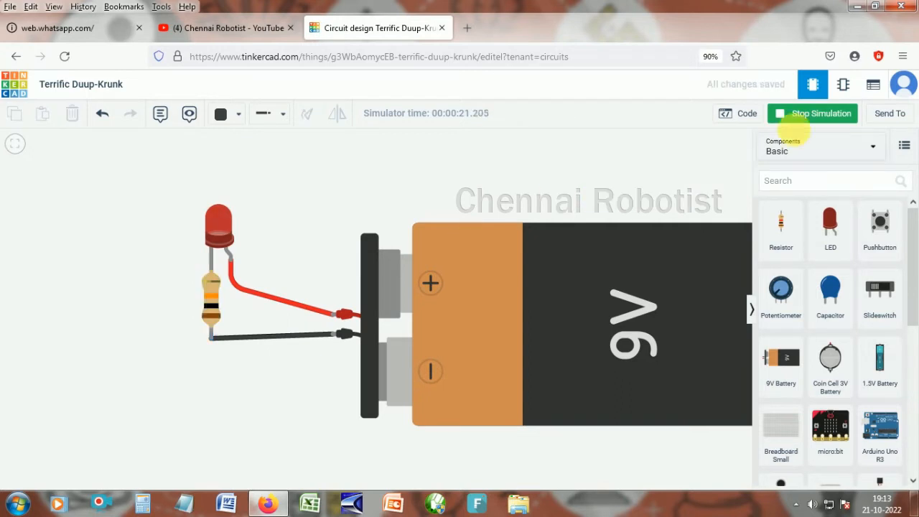
click(807, 118)
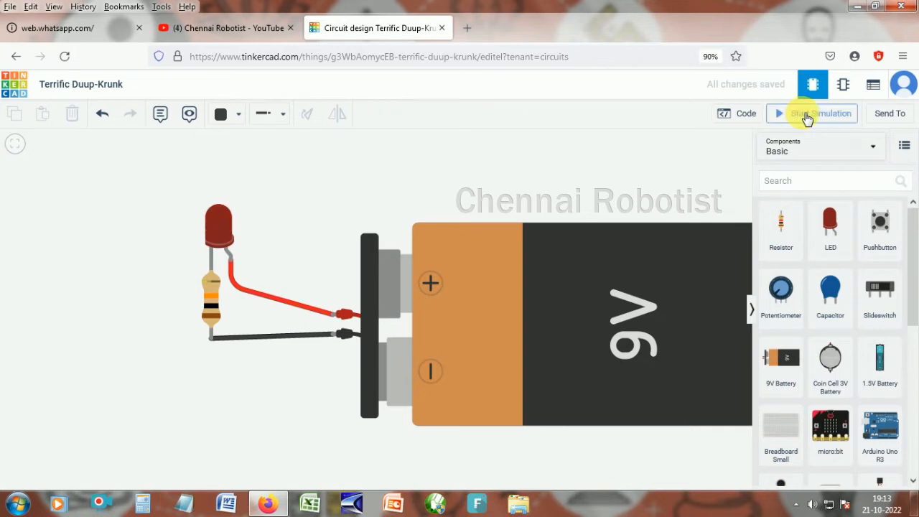
click(807, 117)
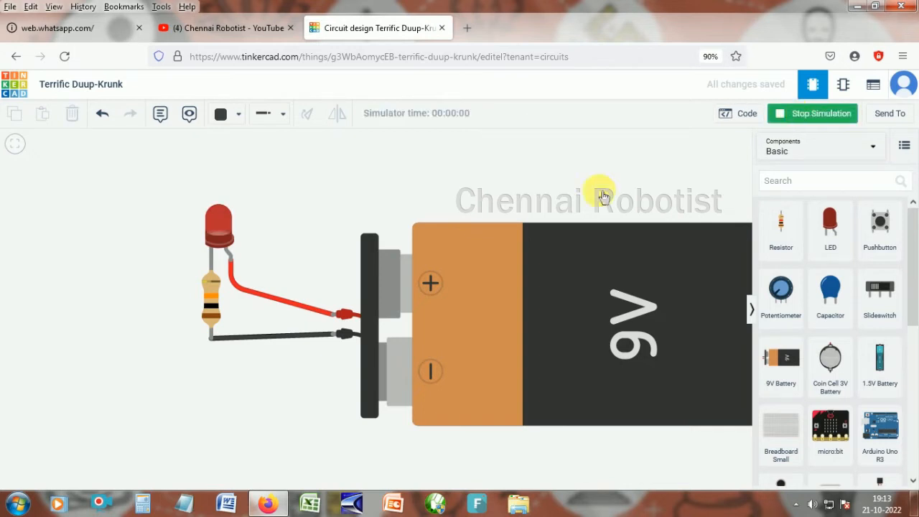
- Set the resistor's resistance to 100 kΩ and restart the simulation
click(215, 298)
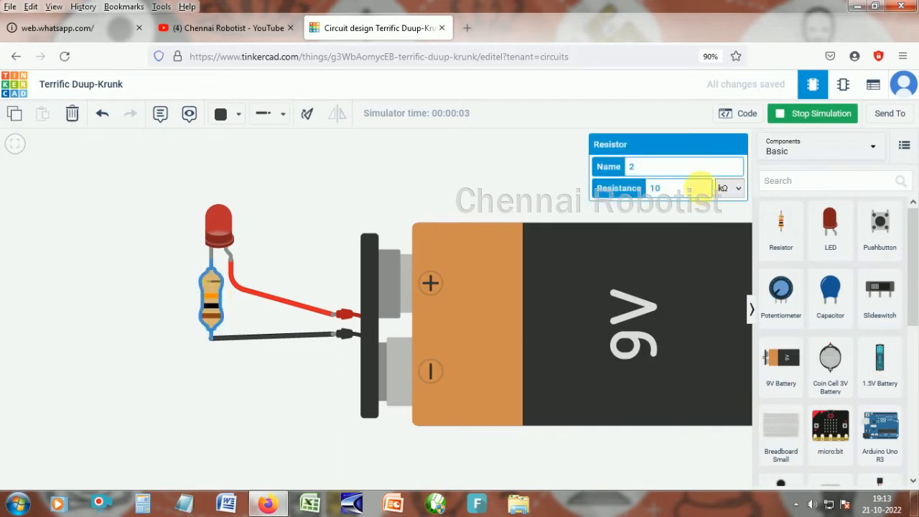
click(623, 192)
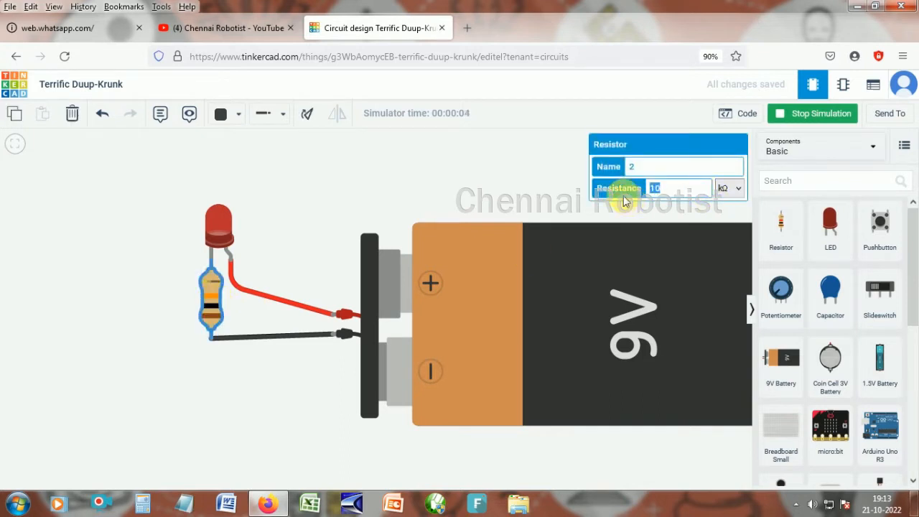
text(100)
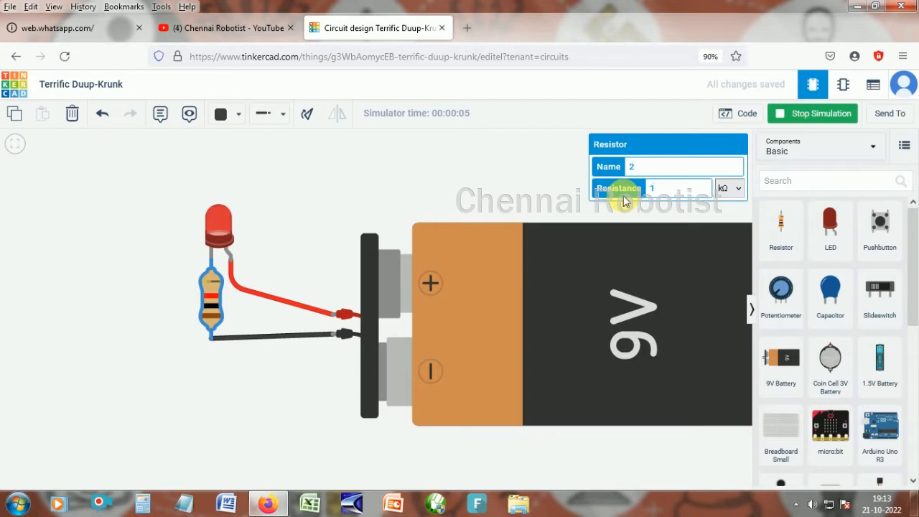
click(534, 205)
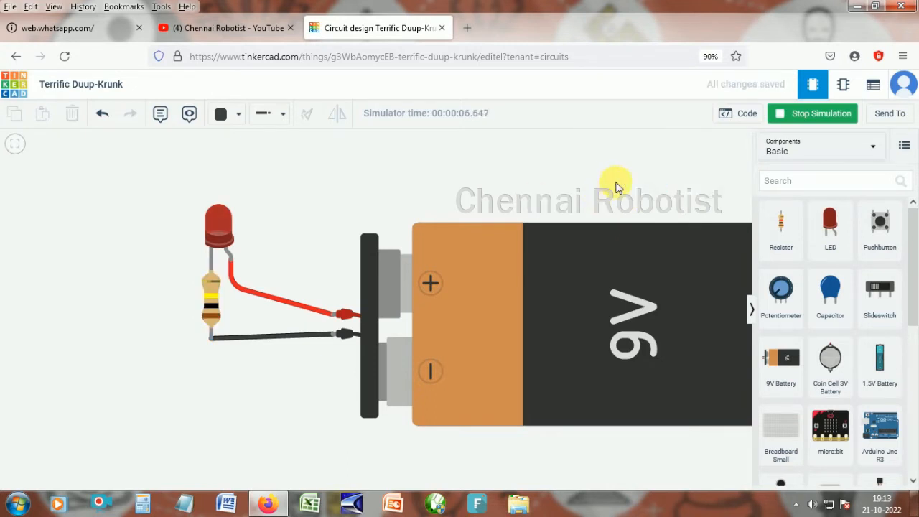
click(817, 115)
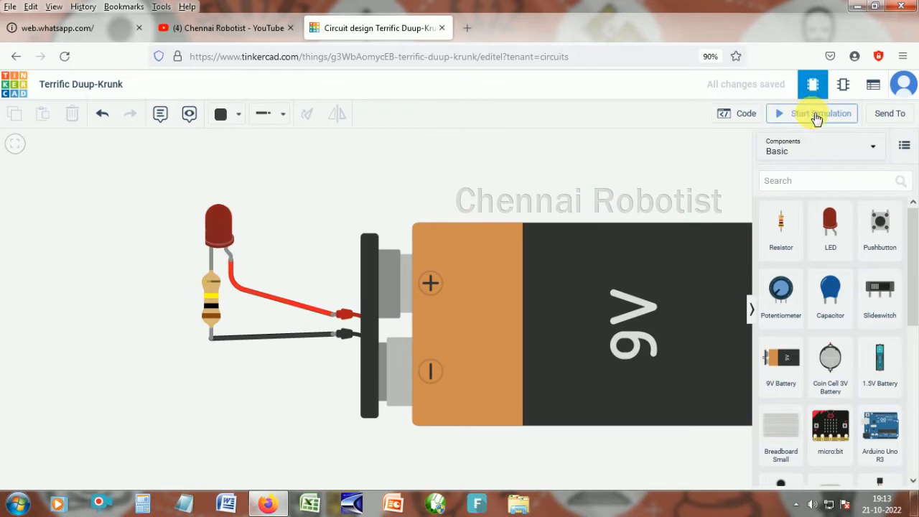
click(817, 115)
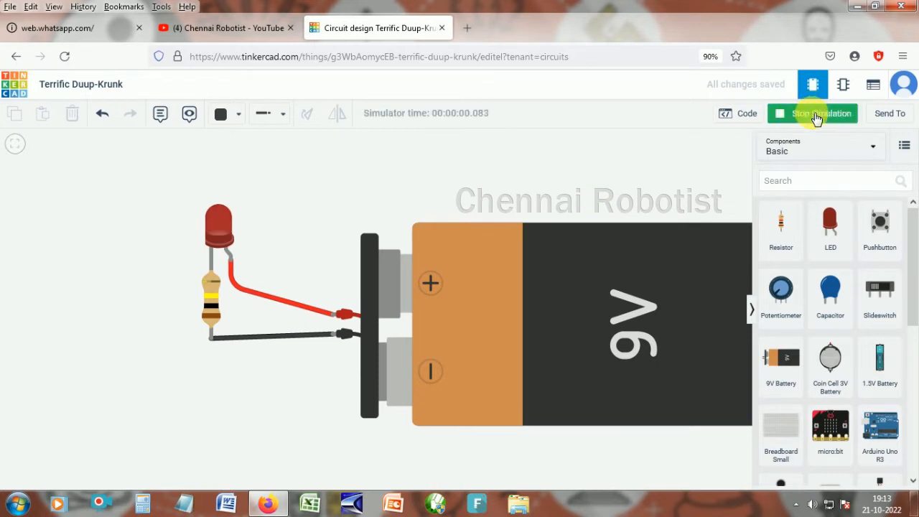
- Set the resistor's resistance to 350 Ω, switching the unit from kΩ to Ω
click(208, 302)
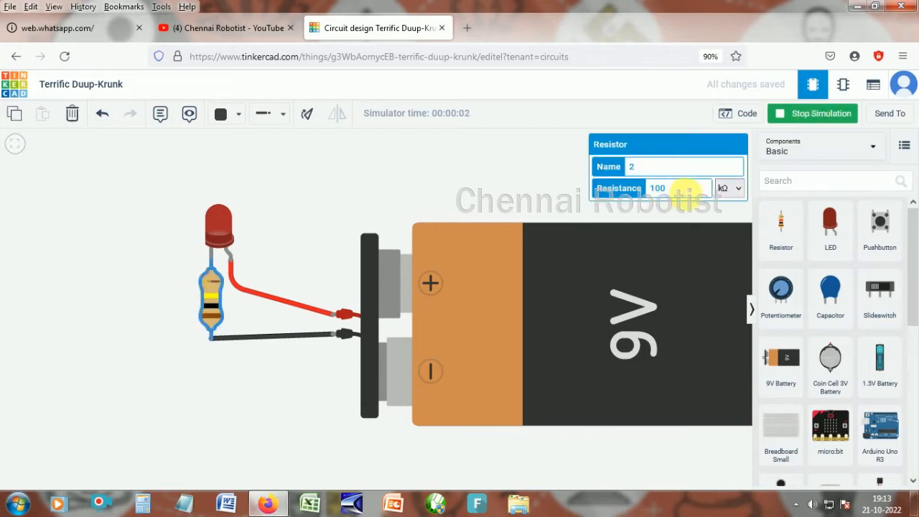
click(633, 190)
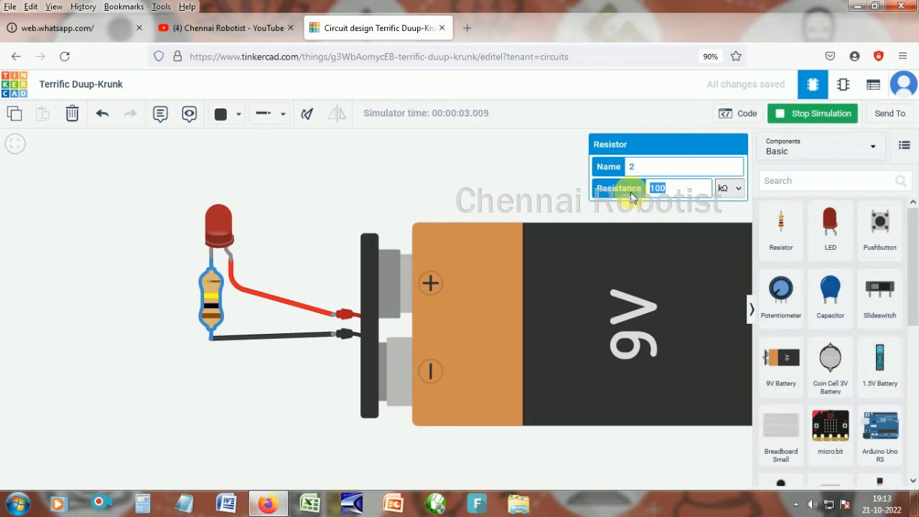
text(2)
key(BackSpace)
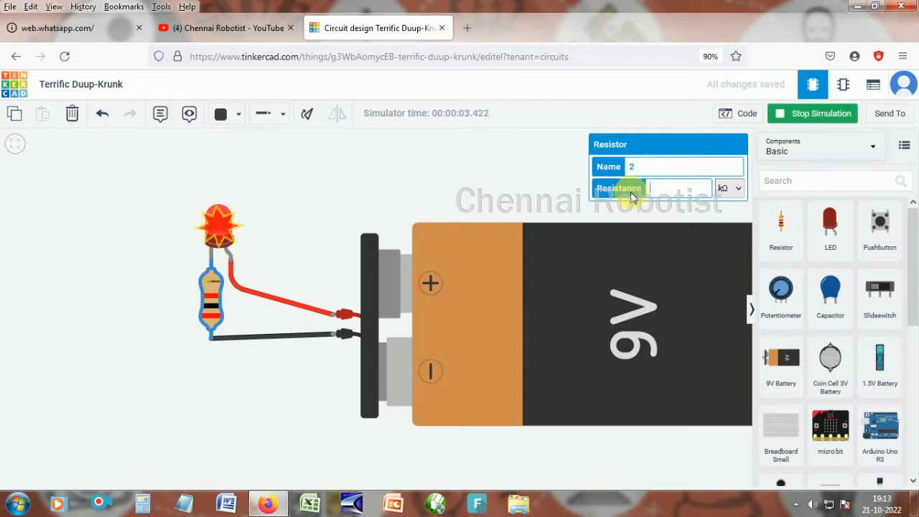
text(350)
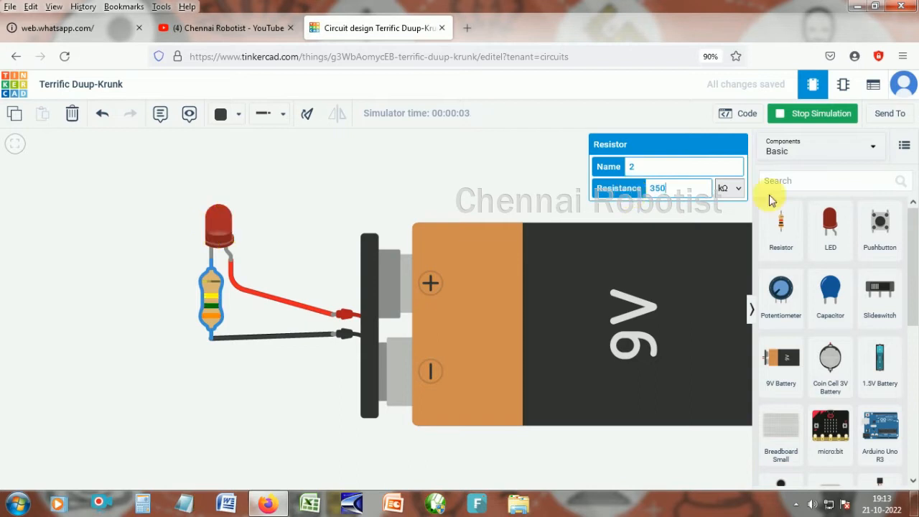
click(737, 189)
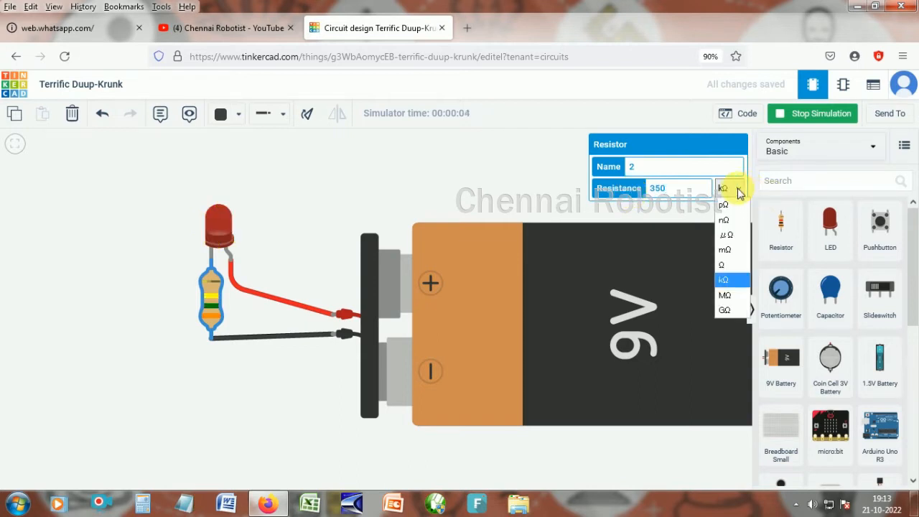
click(728, 267)
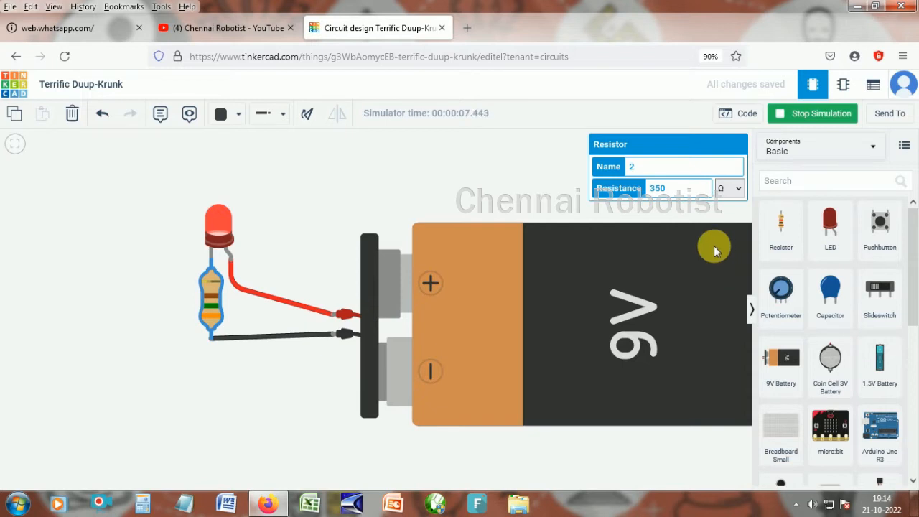
click(520, 196)
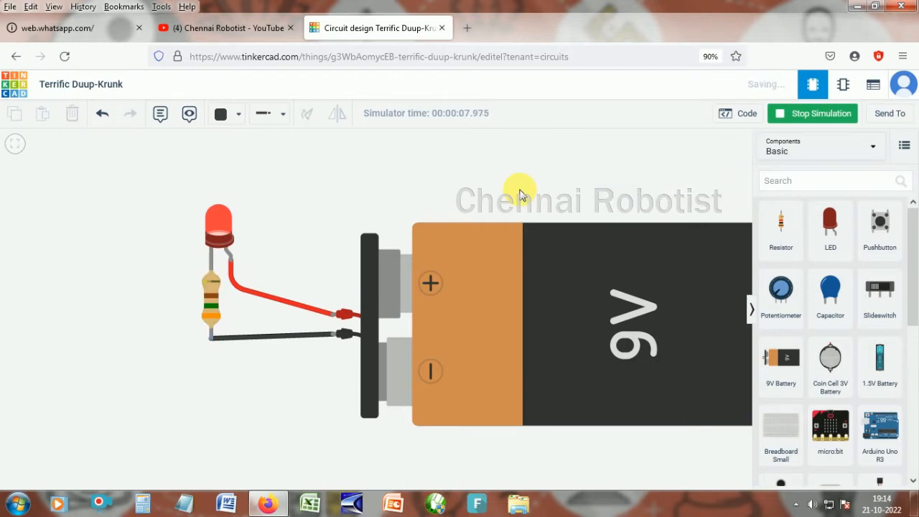
- Stop the simulation and place a pushbutton to the left of the LED circuit
scroll(520, 195, down, 1)
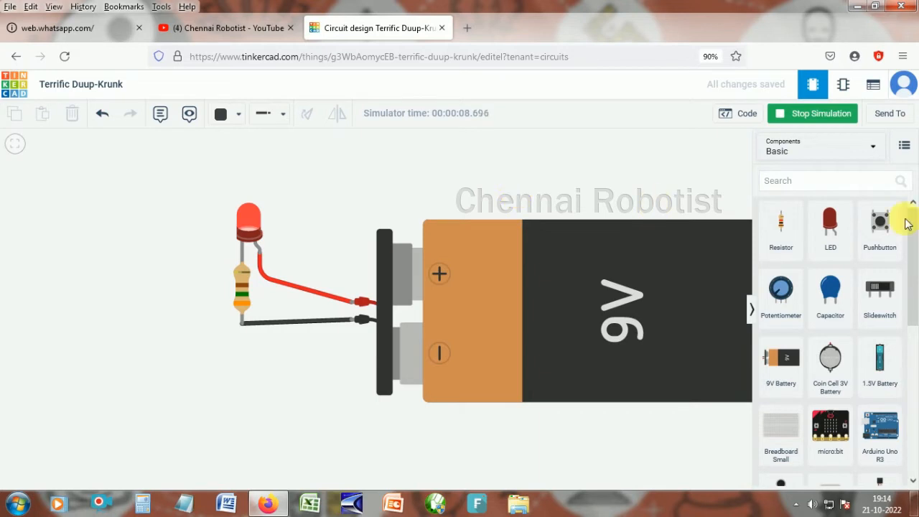
click(881, 222)
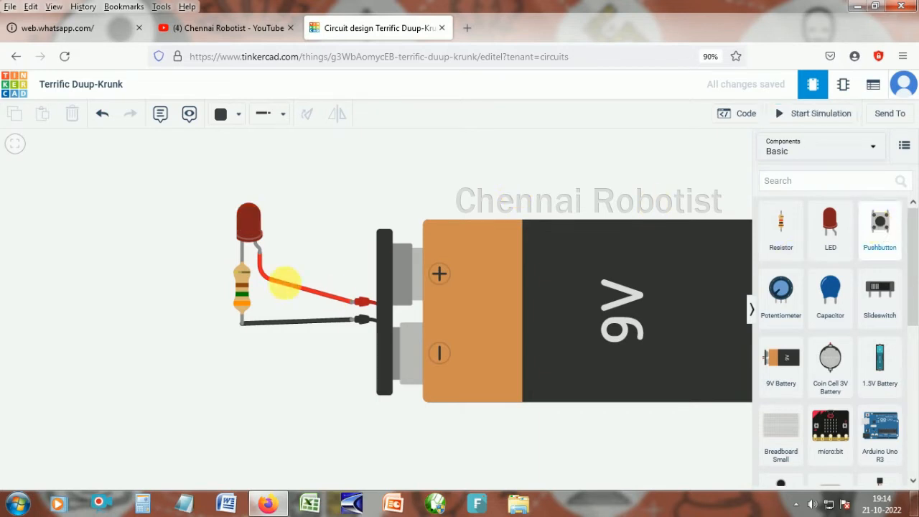
click(137, 264)
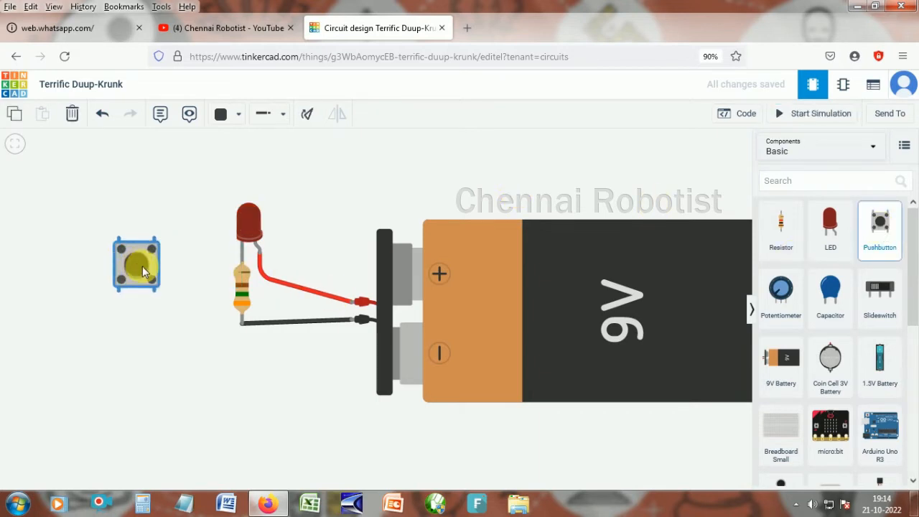
drag(142, 265, 150, 272)
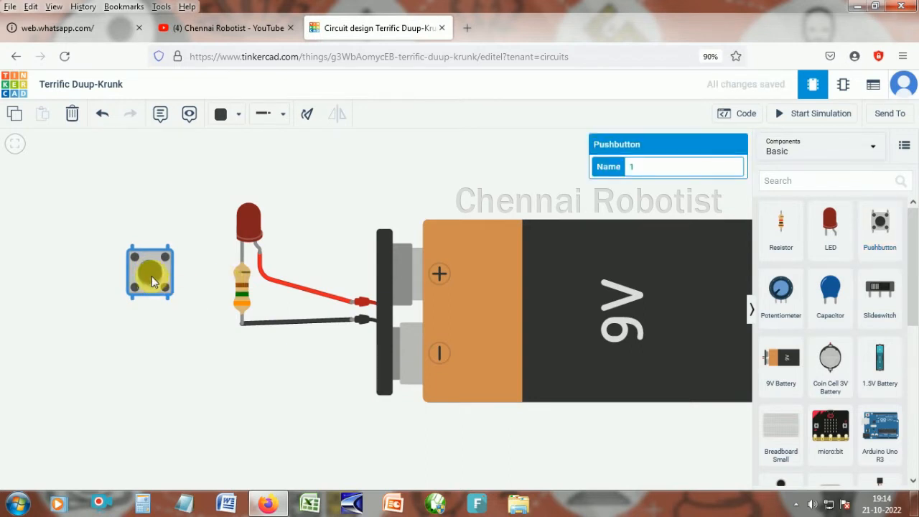
click(242, 262)
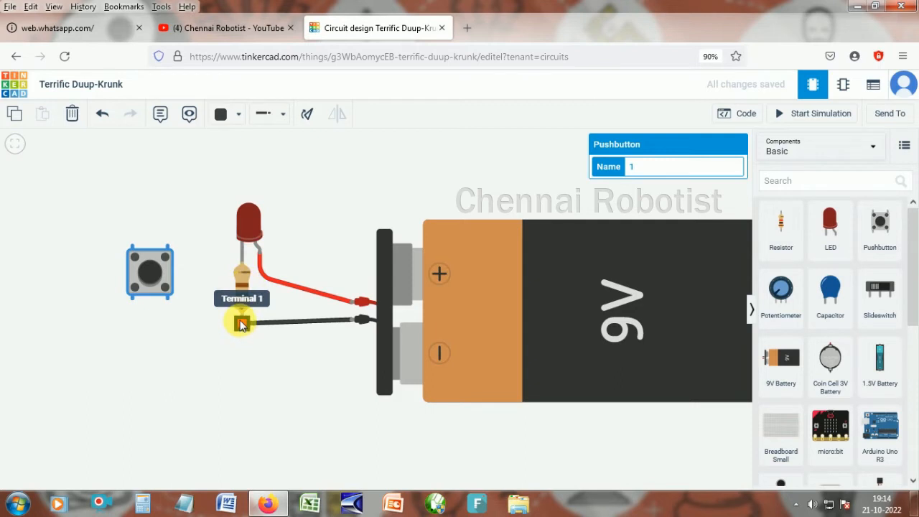
drag(242, 321, 246, 347)
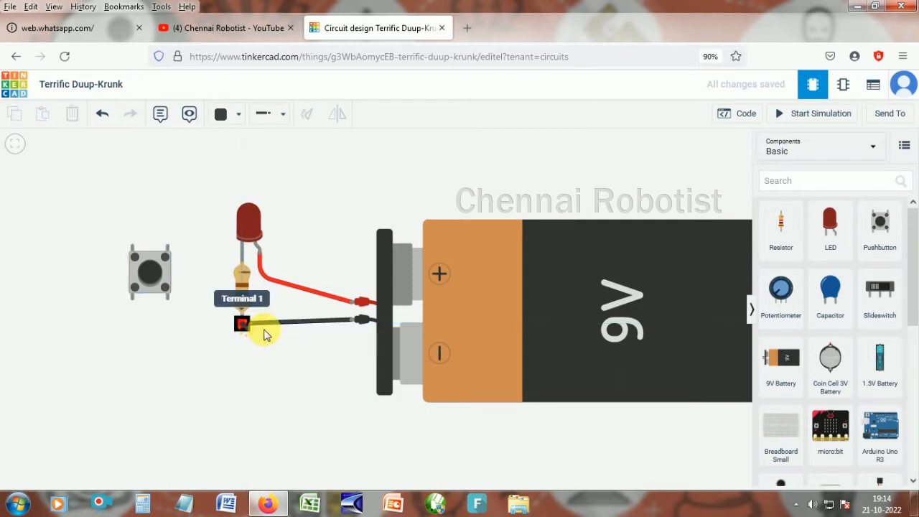
click(248, 336)
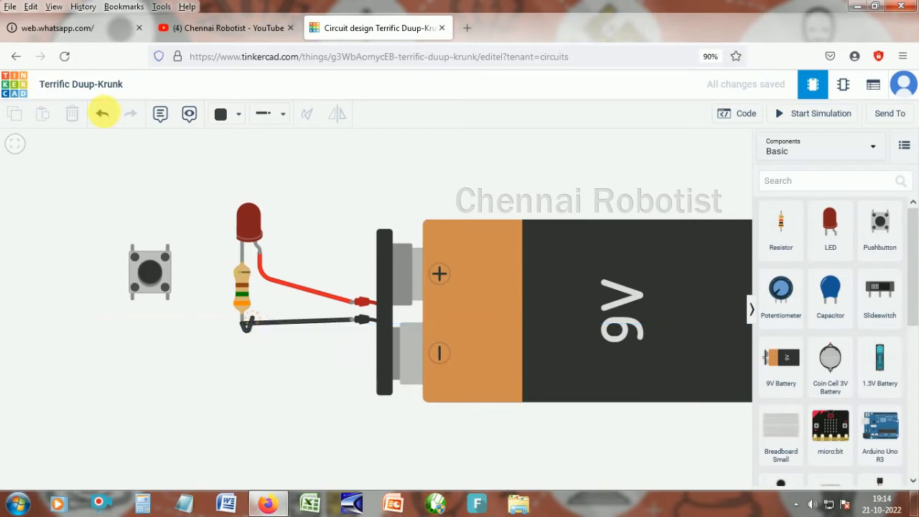
click(105, 116)
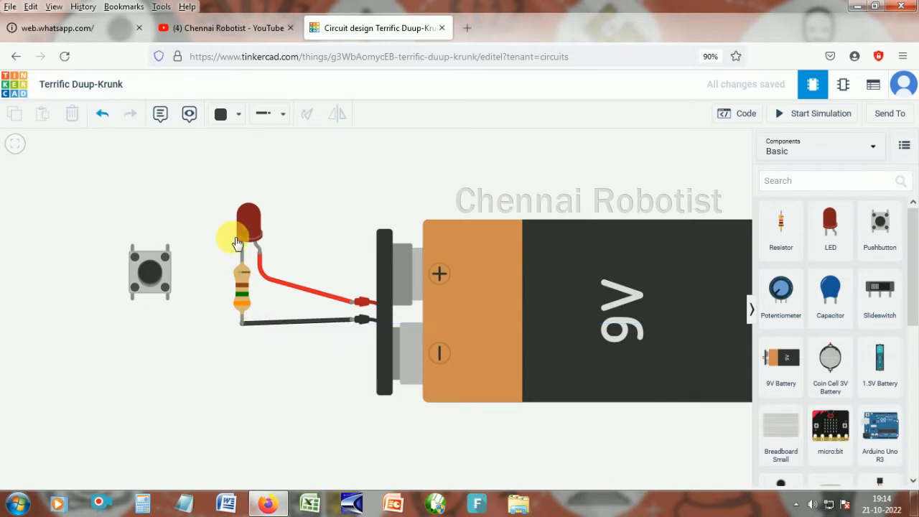
- Move the resistor below the pushbutton and wire the pushbutton's terminal 2b to the LED's cathode
click(245, 289)
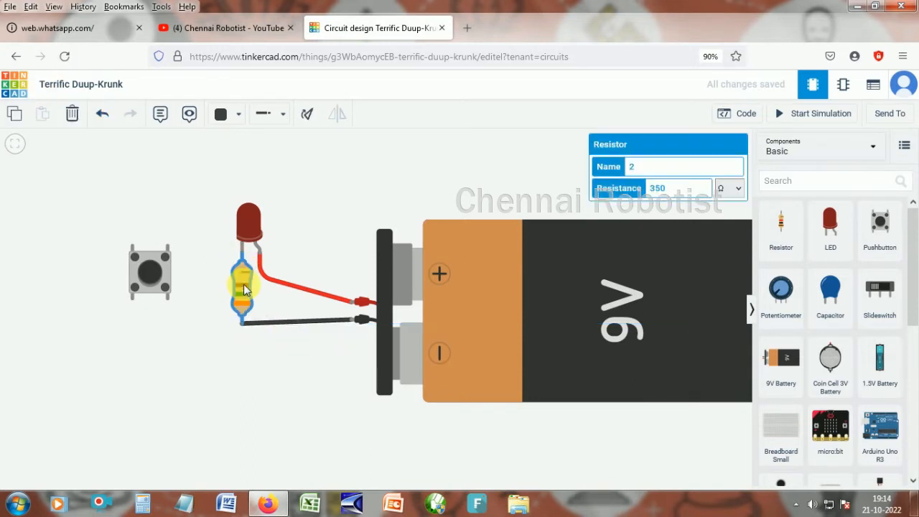
drag(244, 288, 138, 342)
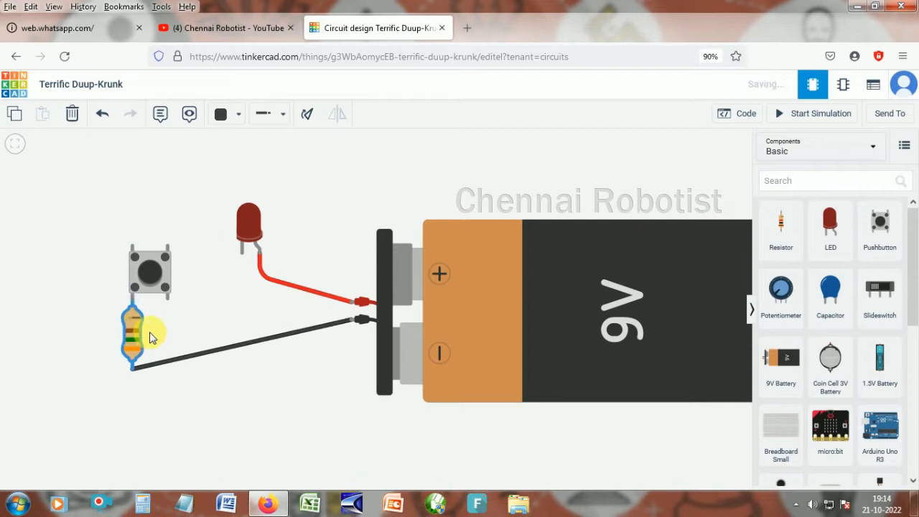
click(131, 247)
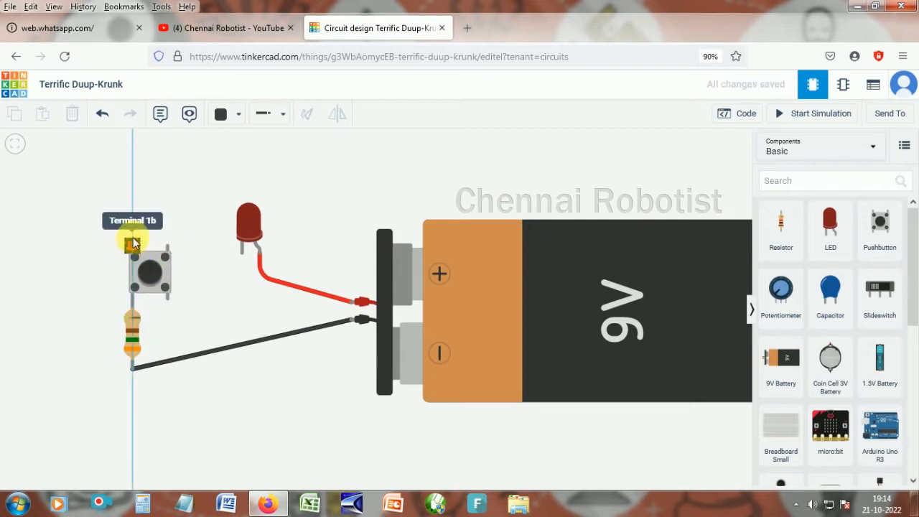
click(242, 254)
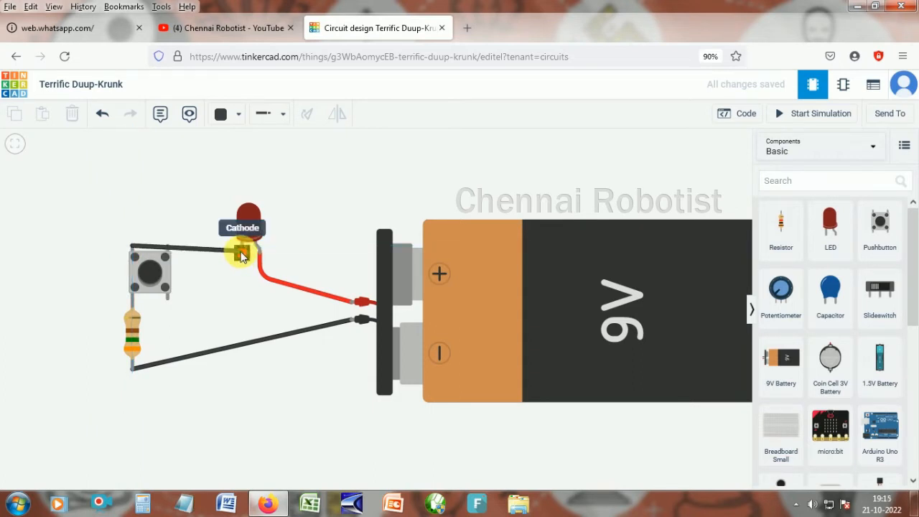
- Complete the wire to the LED's cathode and briefly run the simulation to test the circuit
click(242, 256)
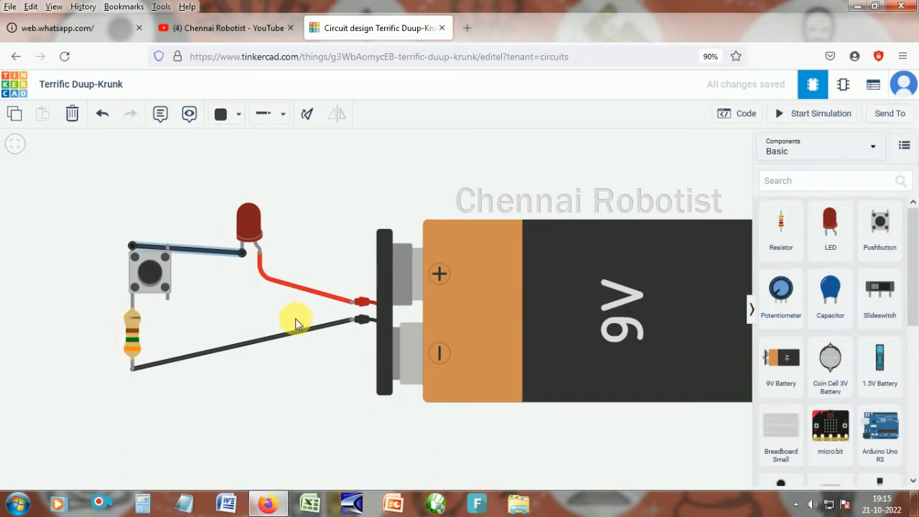
click(813, 116)
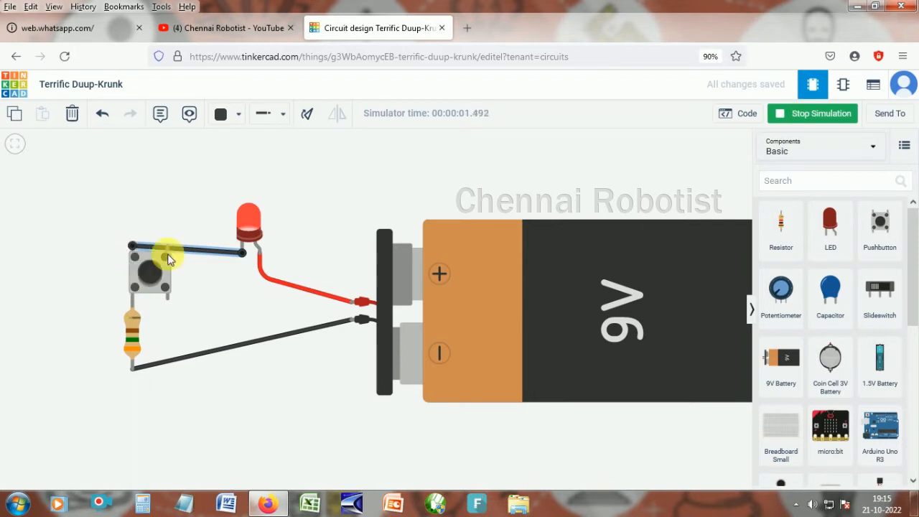
click(810, 109)
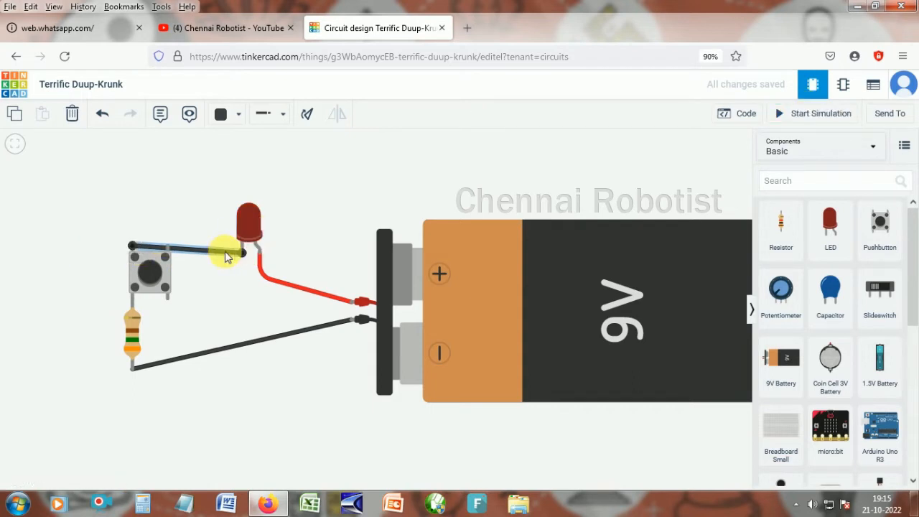
- Delete the connecting wire, rotate the pushbutton 90 degrees and nudge it slightly down and right
key(Delete)
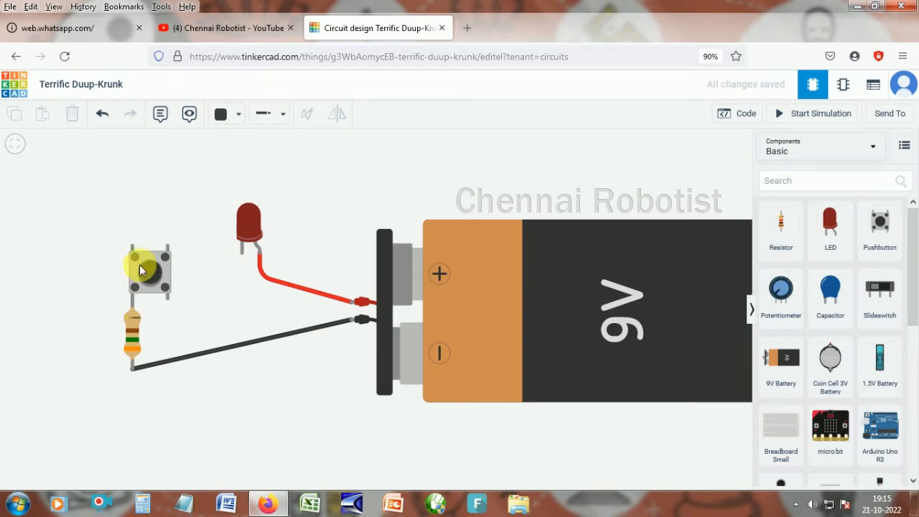
click(136, 257)
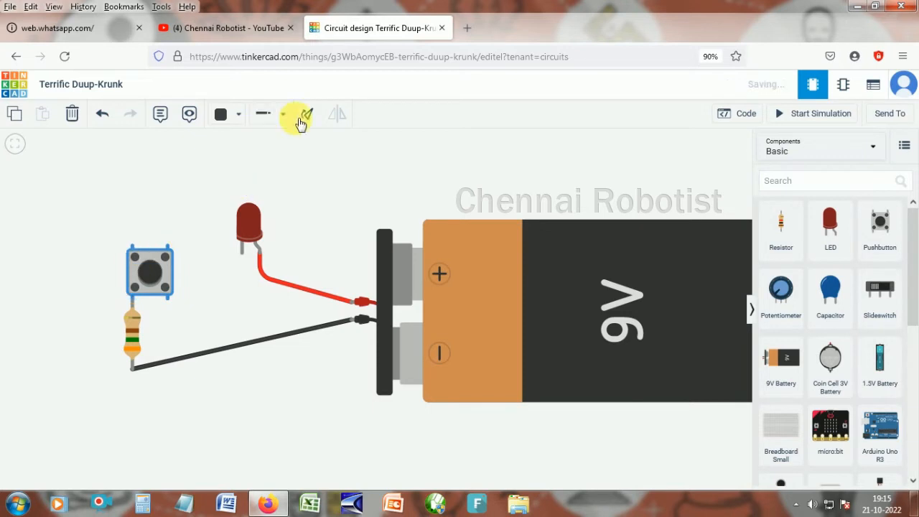
click(309, 118)
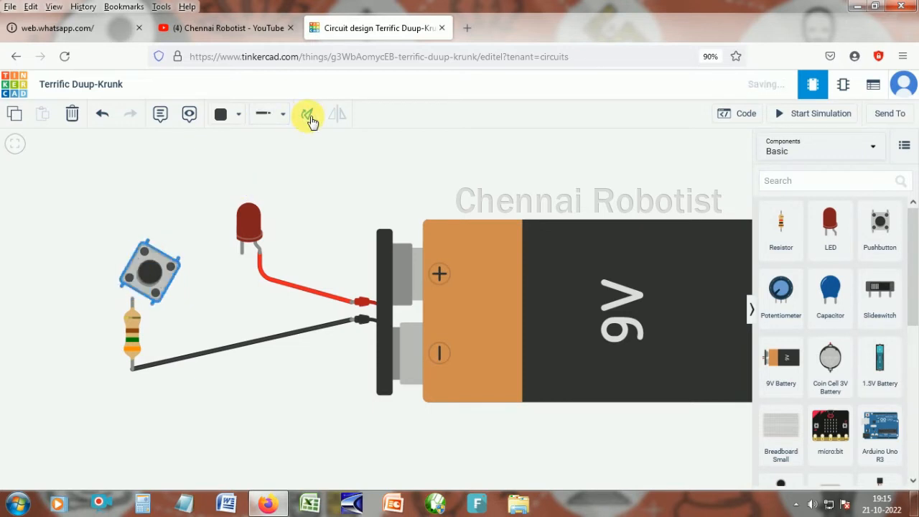
click(310, 119)
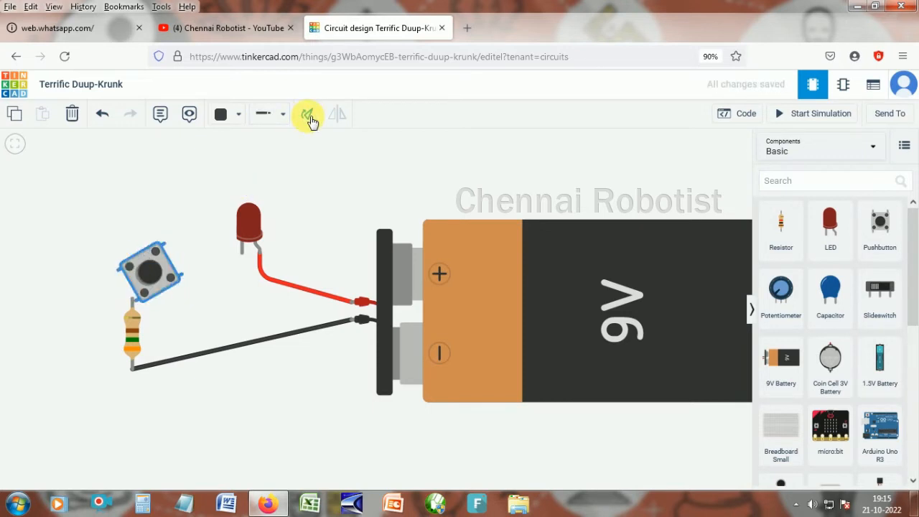
click(310, 119)
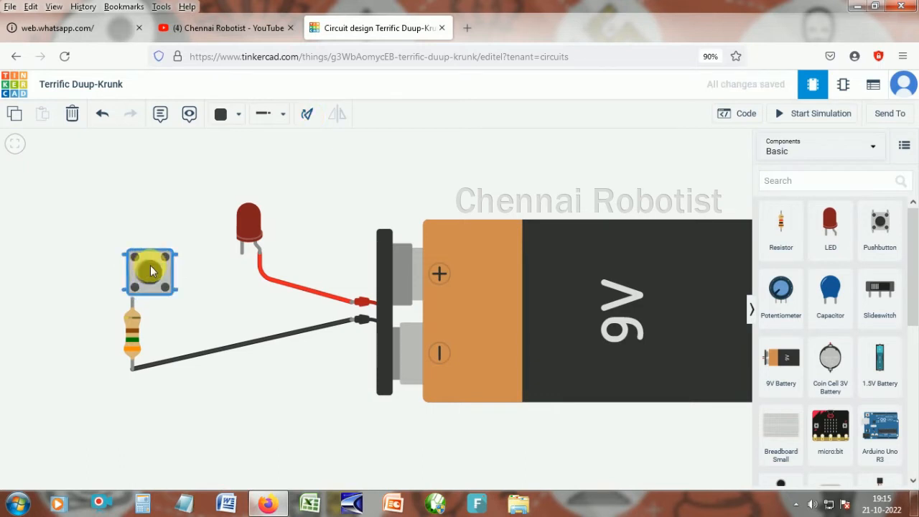
mouse_move(150, 267)
mouse_down()
mouse_move(166, 272)
mouse_move(156, 281)
mouse_up()
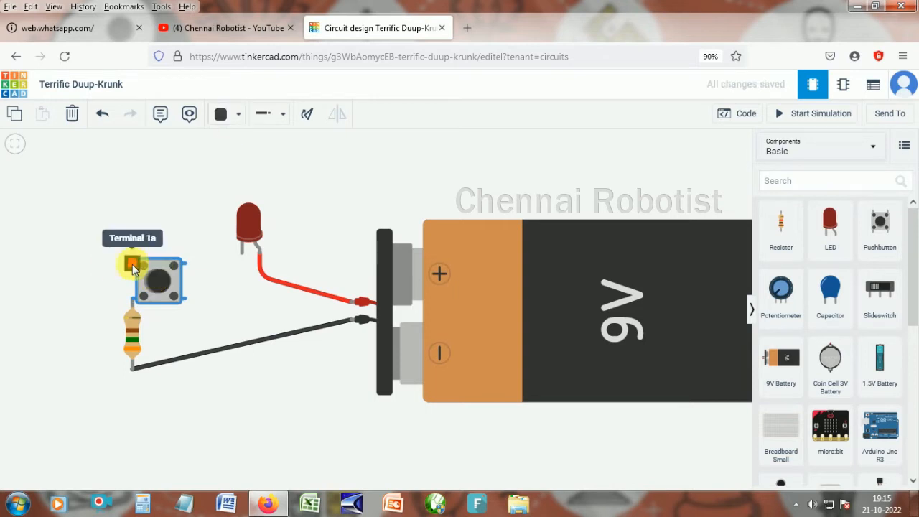
- Wire the pushbutton's terminal 1a to the LED's cathode
click(131, 247)
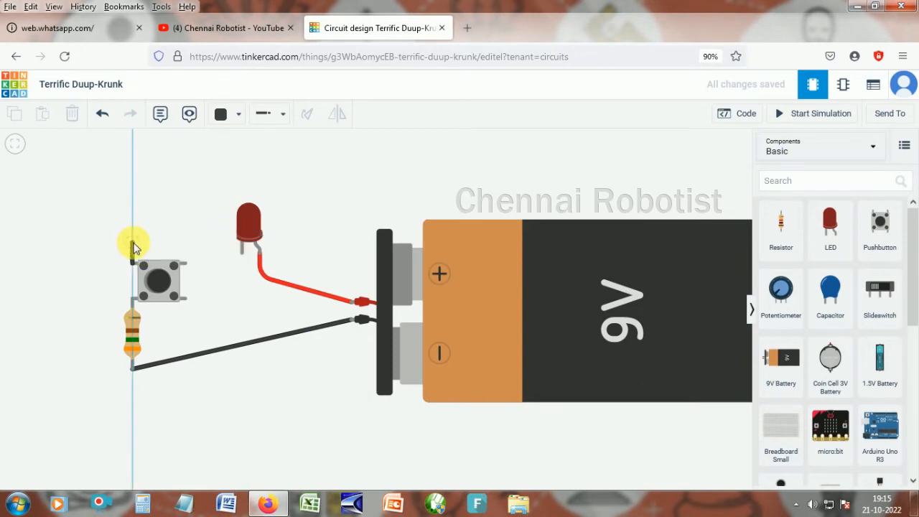
click(133, 246)
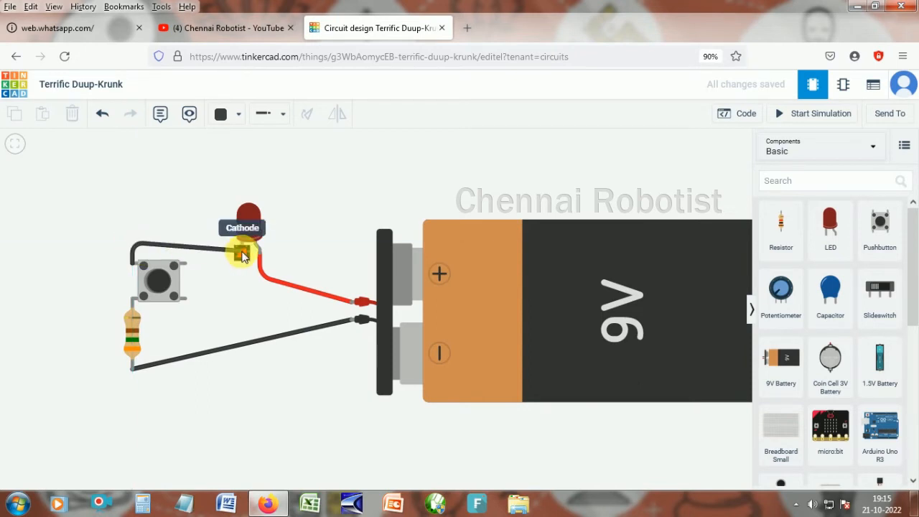
click(242, 253)
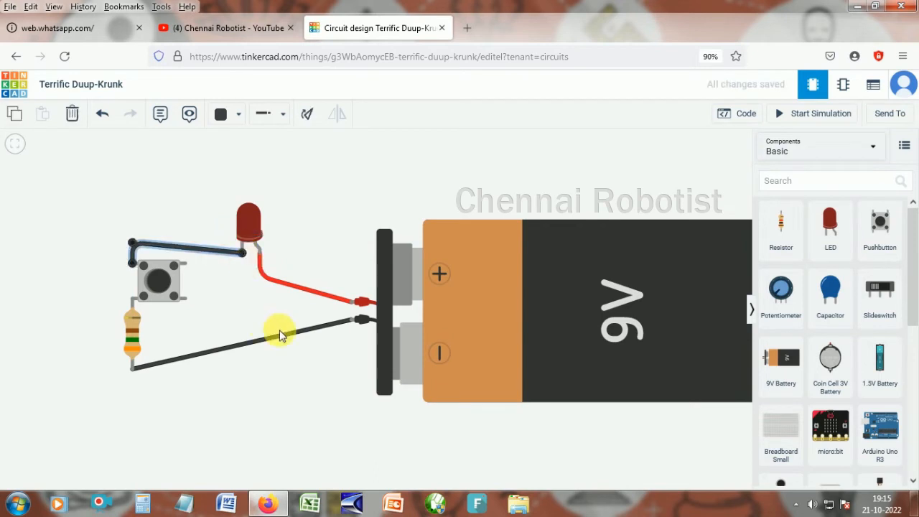
- Start the simulation and press the pushbutton to test whether the LED lights
click(819, 116)
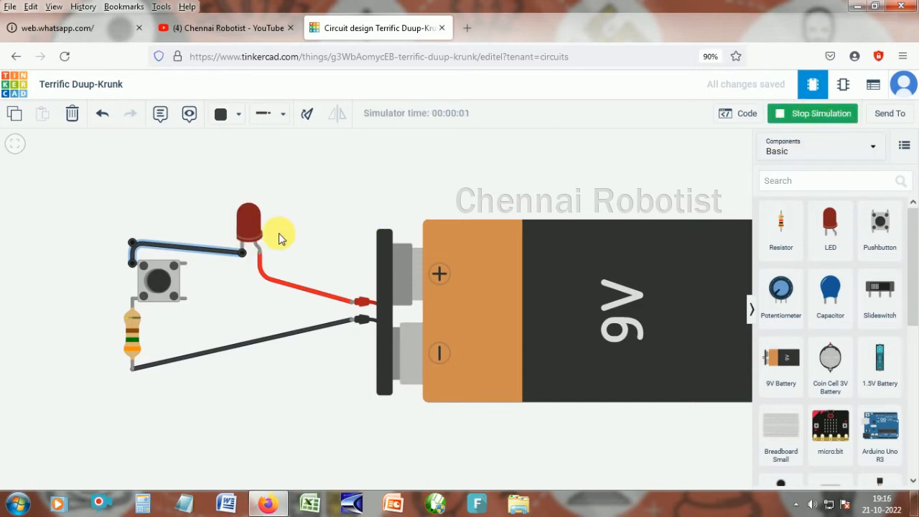
click(157, 280)
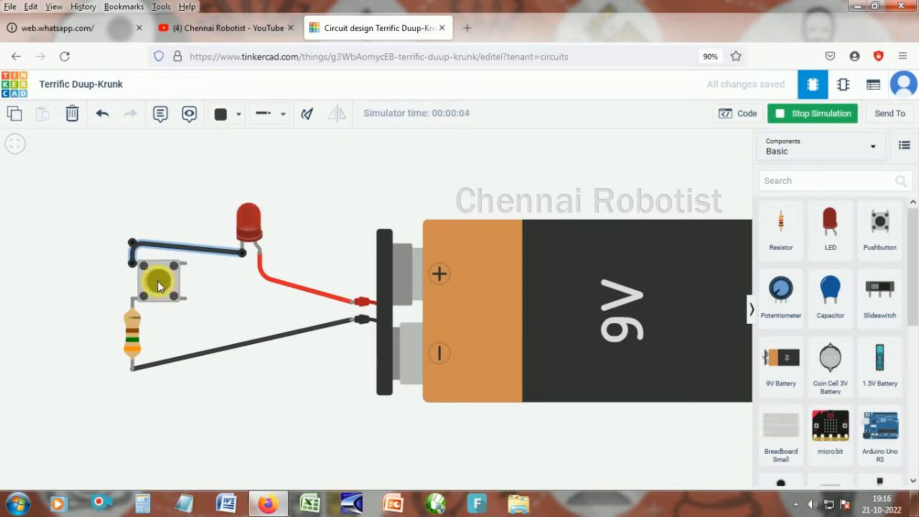
click(158, 281)
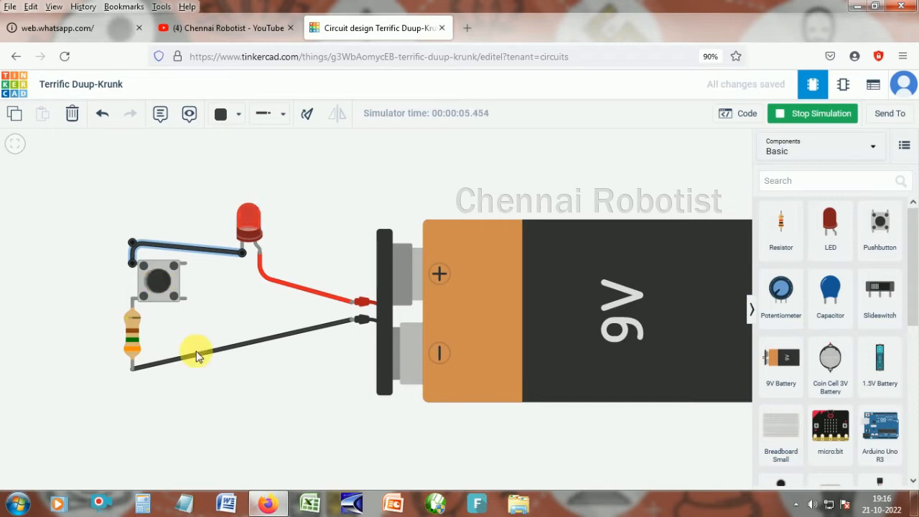
click(156, 279)
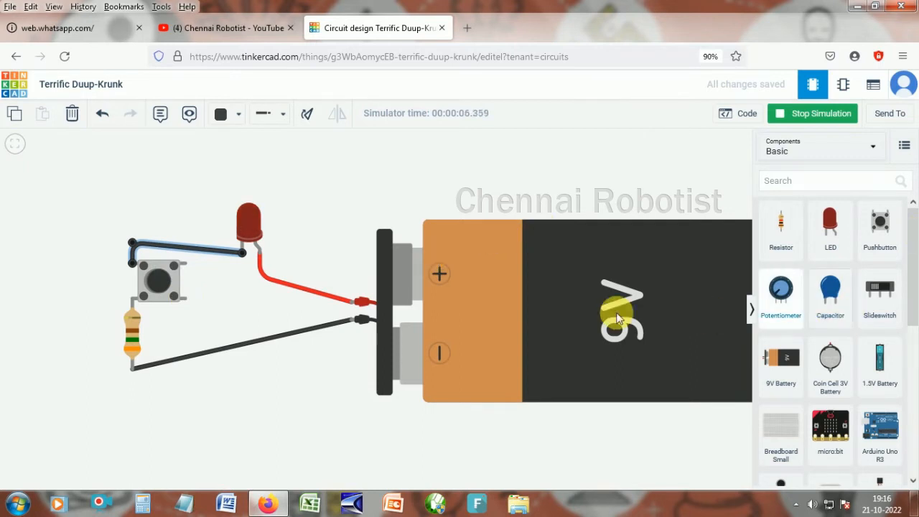
- Delete the battery, LED, pushbutton and resistor to clear the workspace
scroll(618, 318, down, 1)
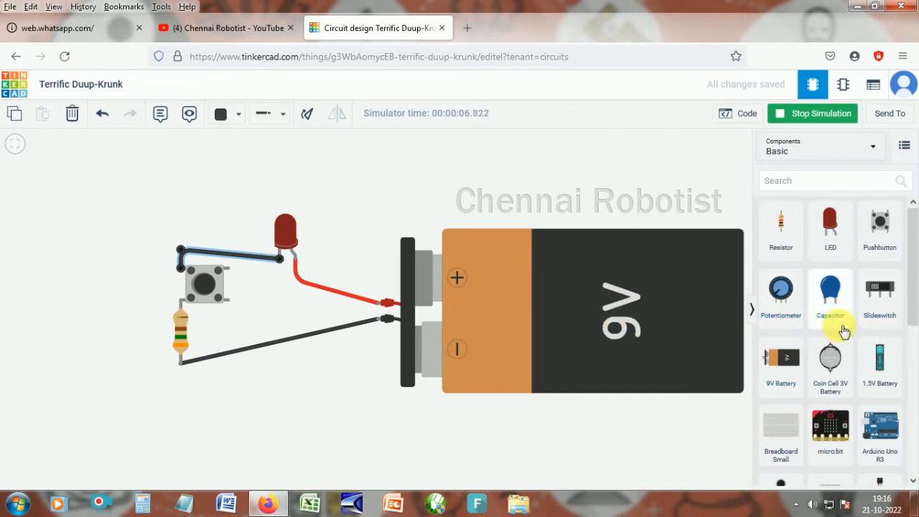
key(ctrl+minus)
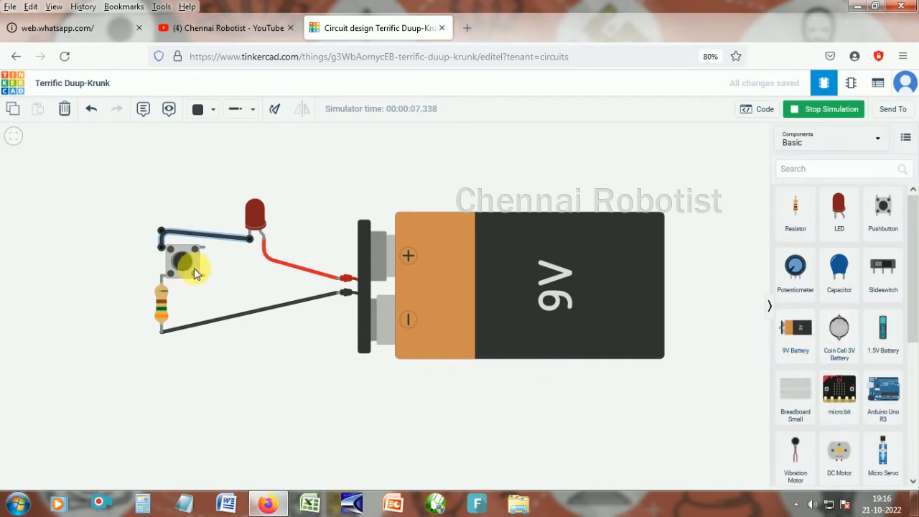
click(417, 272)
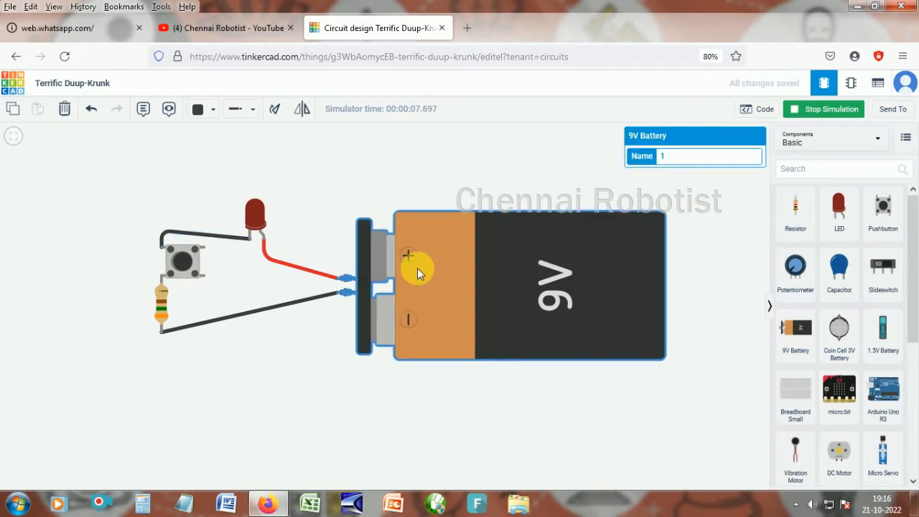
key(Delete)
drag(90, 166, 303, 228)
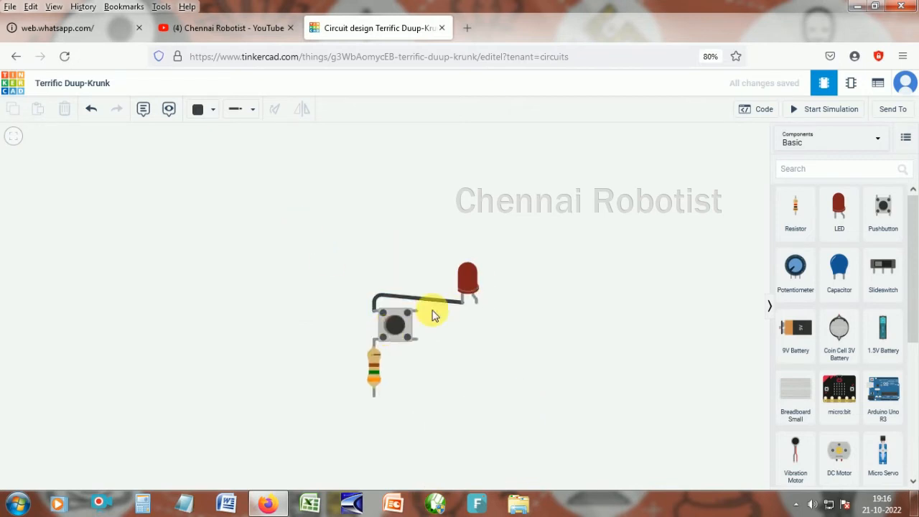
click(468, 280)
key(Delete)
click(397, 332)
key(Delete)
click(376, 362)
key(Delete)
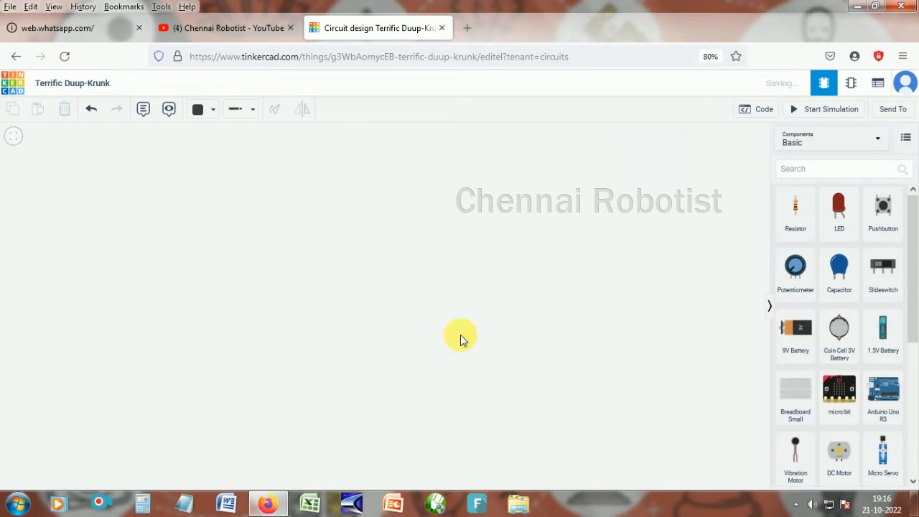
- Switch the component library to Arduino starters and place the Blink starter on the canvas
click(830, 142)
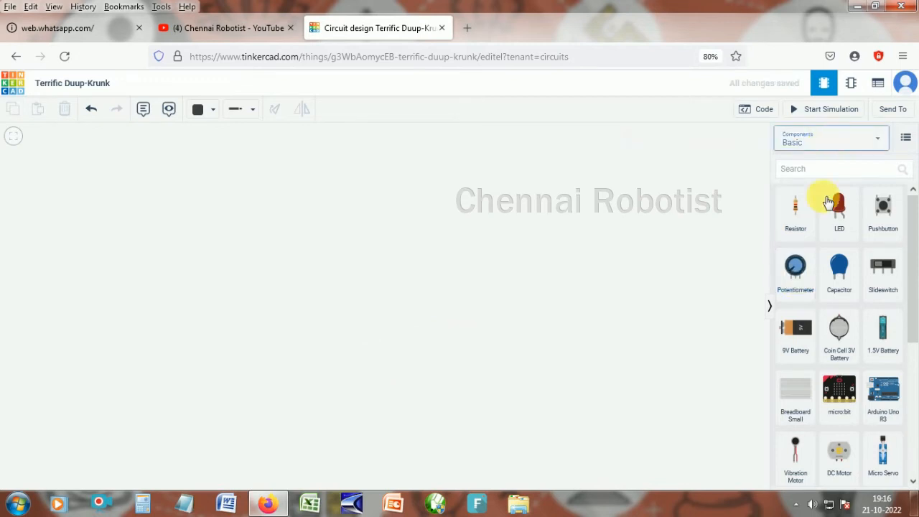
click(830, 143)
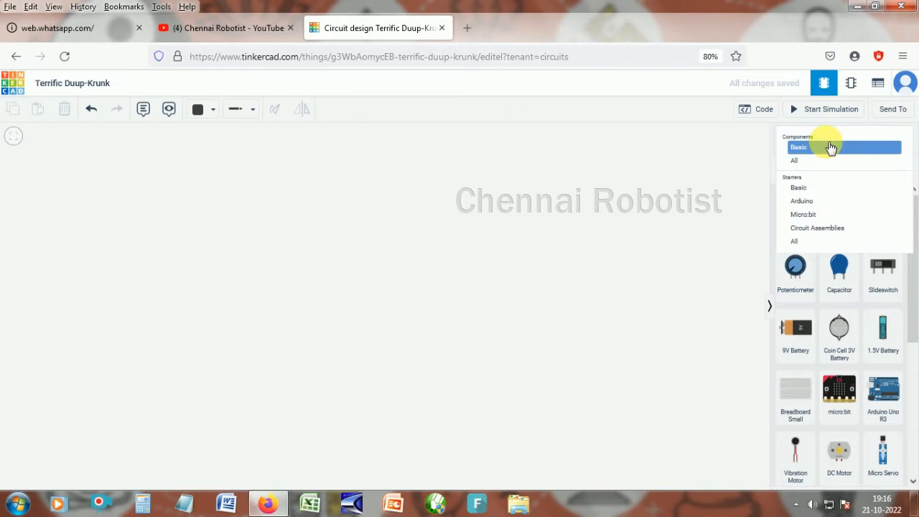
click(817, 203)
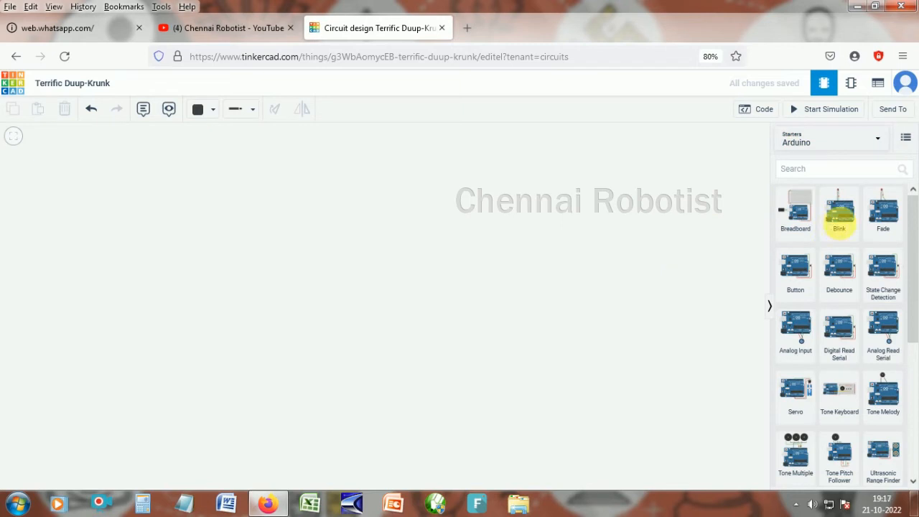
drag(844, 227, 333, 342)
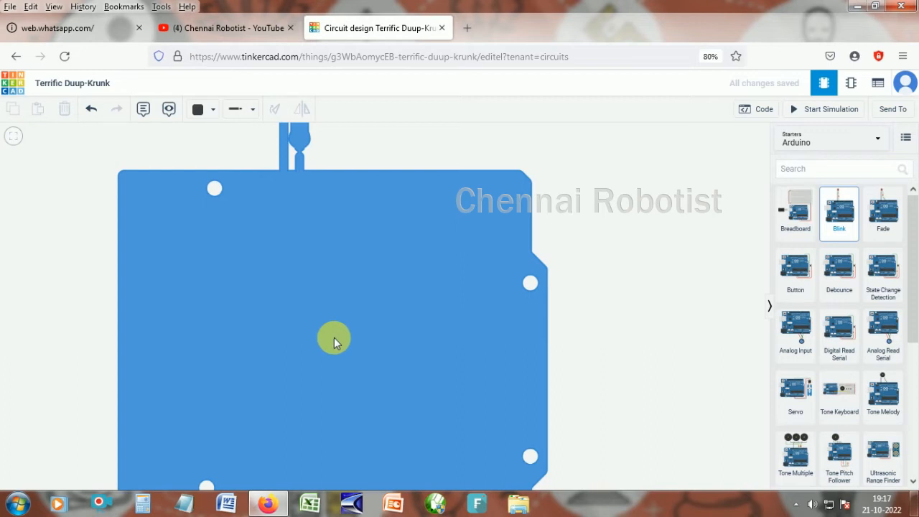
- Examine the Blink starter's Arduino board, LED and resistor wiring
scroll(334, 337, down, 1)
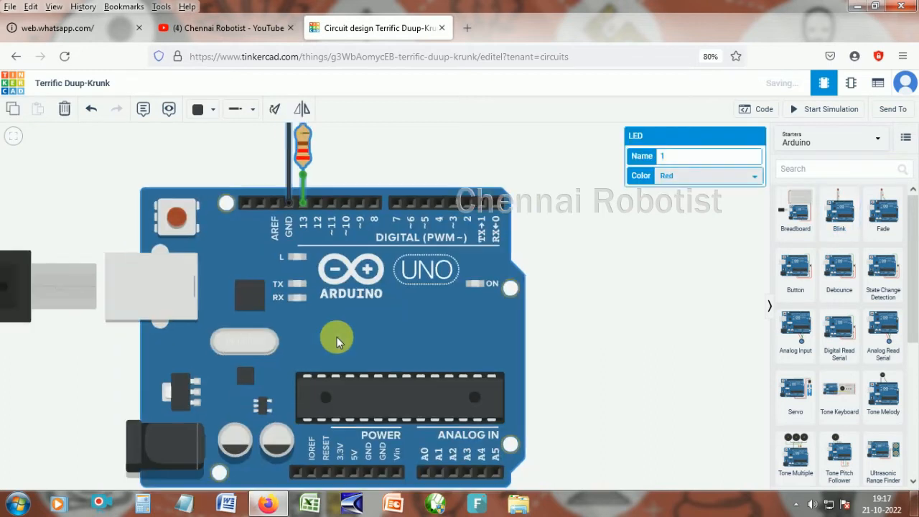
scroll(377, 339, down, 1)
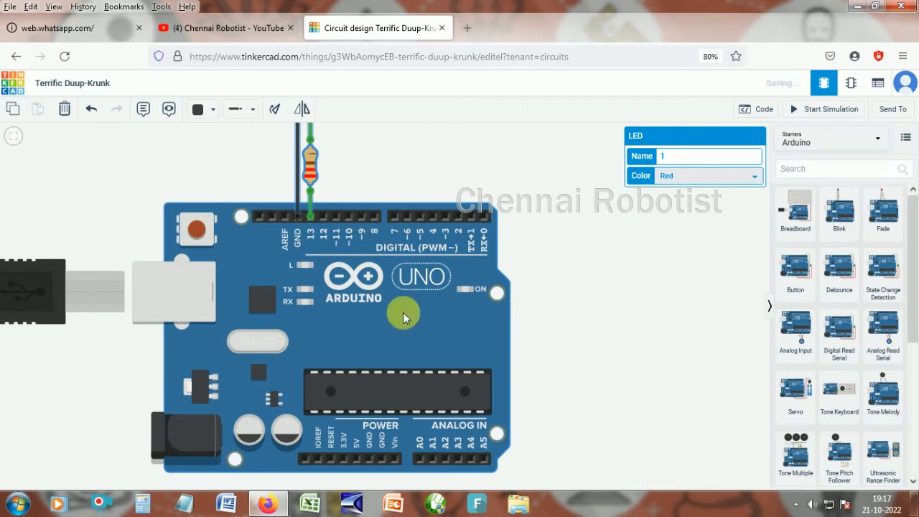
scroll(404, 318, down, 1)
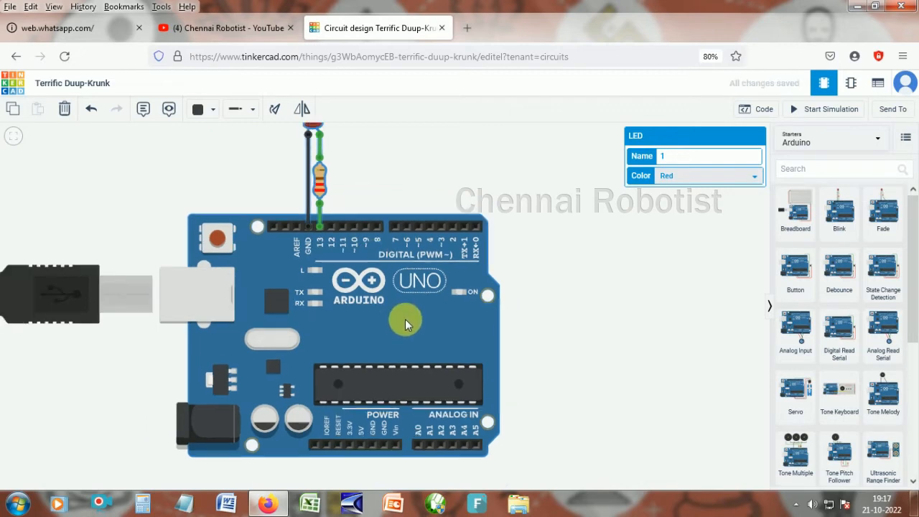
mouse_move(418, 329)
mouse_down()
mouse_move(447, 356)
mouse_move(433, 337)
mouse_up()
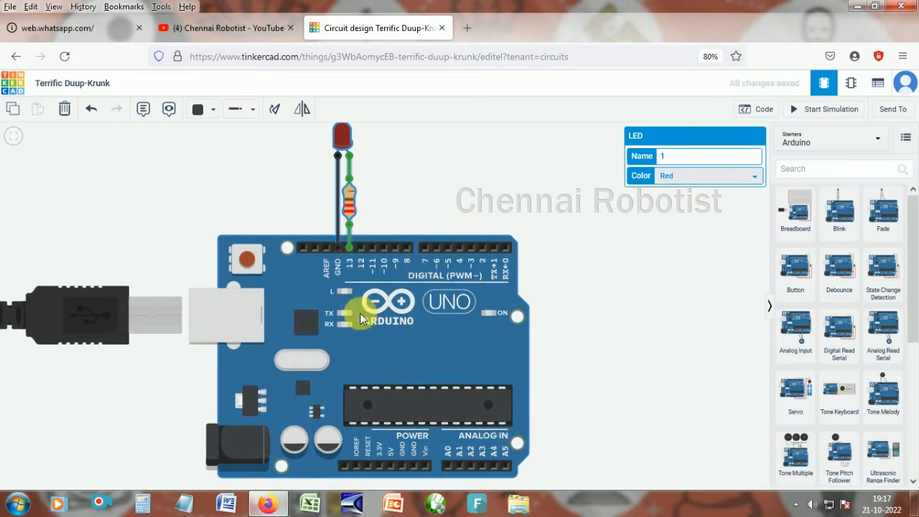
scroll(361, 320, down, 1)
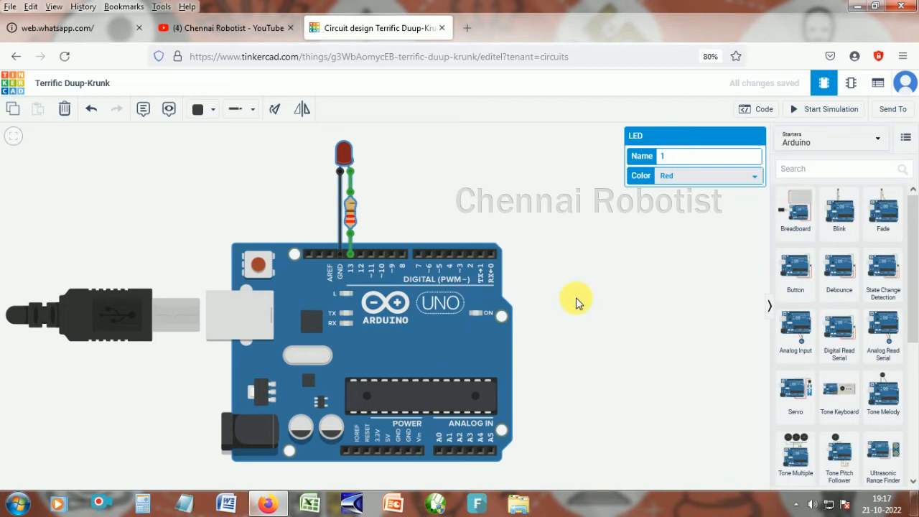
click(600, 299)
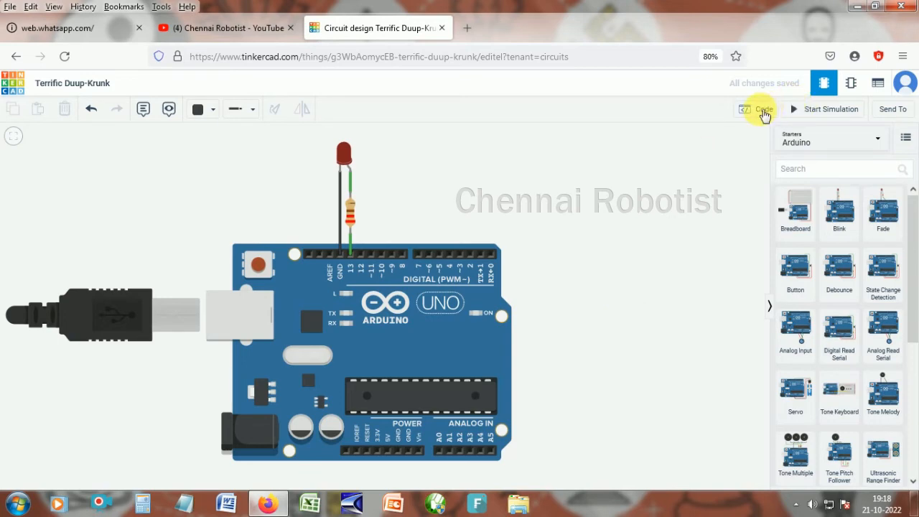
- Open the Code editor and reposition the forever block in the Blink block program
click(764, 113)
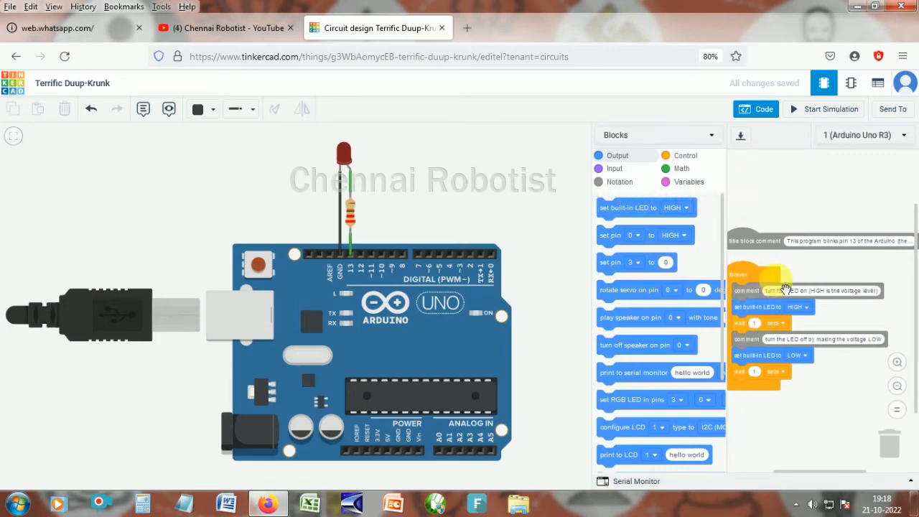
scroll(786, 289, up, 2)
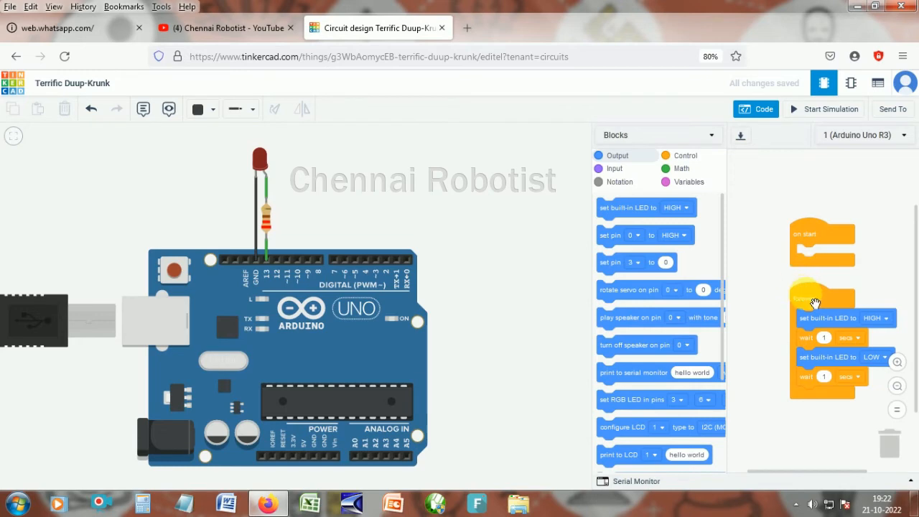
scroll(815, 303, up, 2)
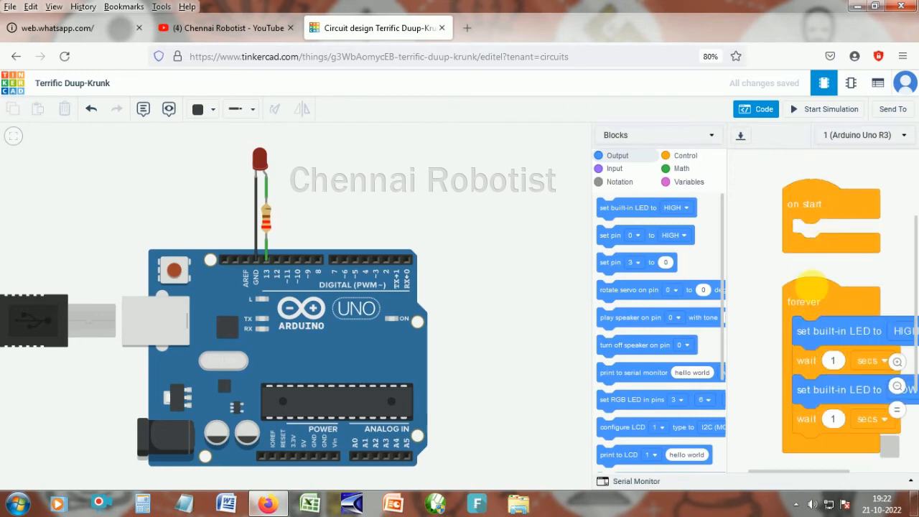
drag(811, 286, 782, 295)
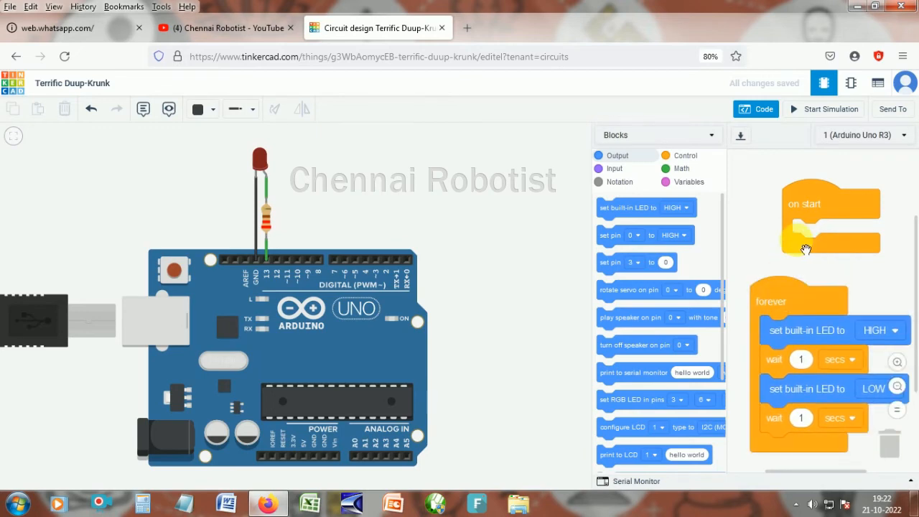
- Rearrange the on start and forever blocks within the code workspace
drag(776, 239, 765, 228)
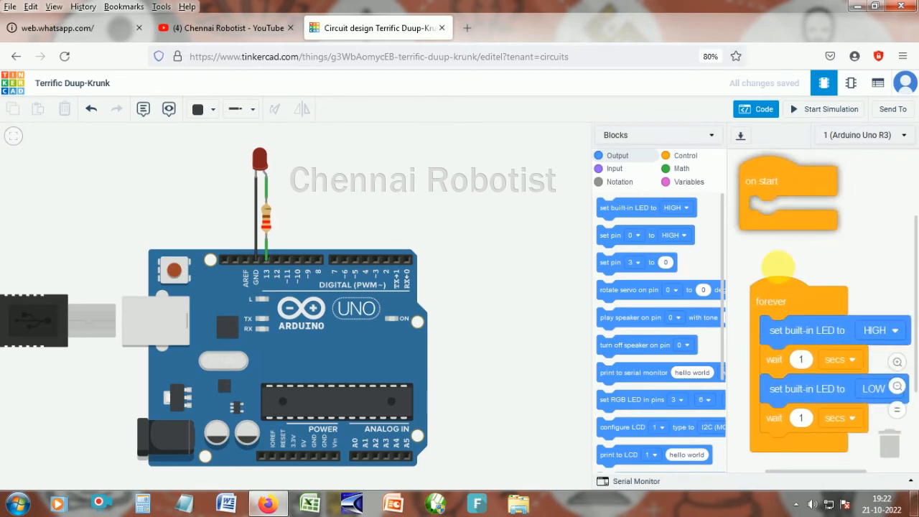
drag(793, 305, 783, 270)
scroll(788, 285, up, 1)
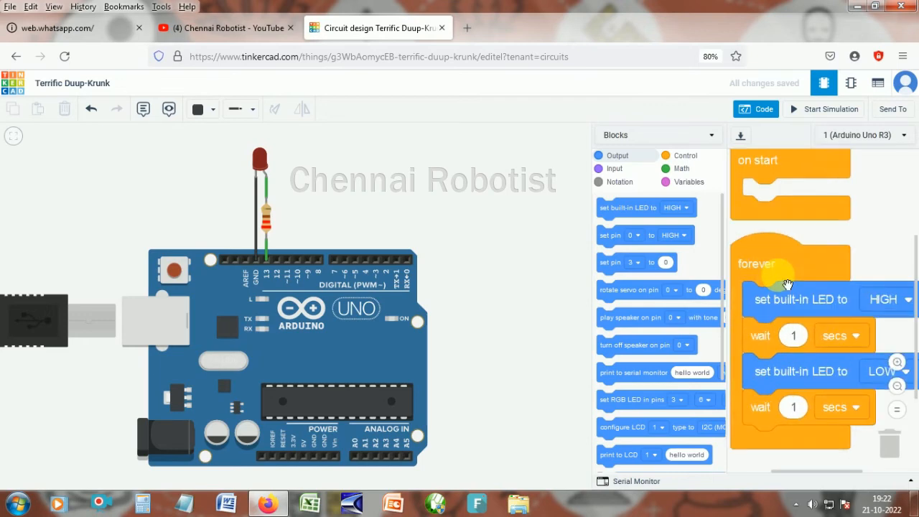
scroll(860, 345, down, 1)
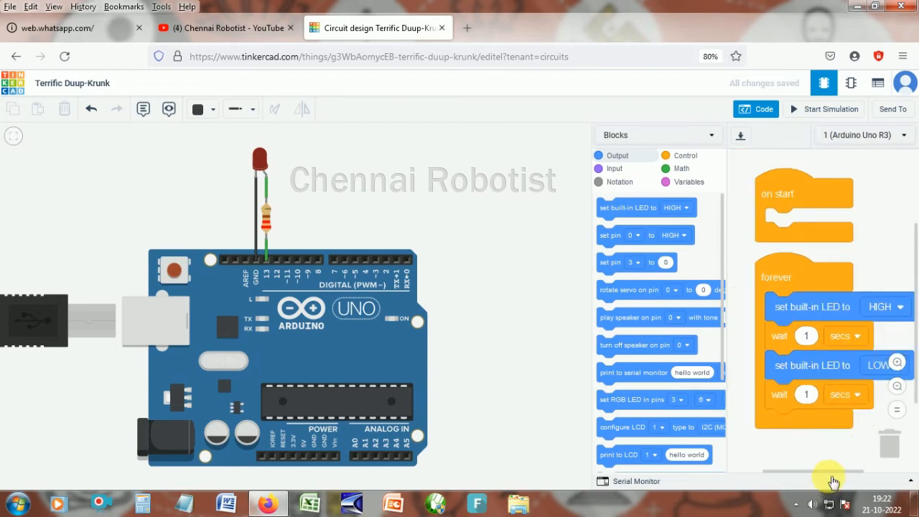
drag(831, 474, 844, 474)
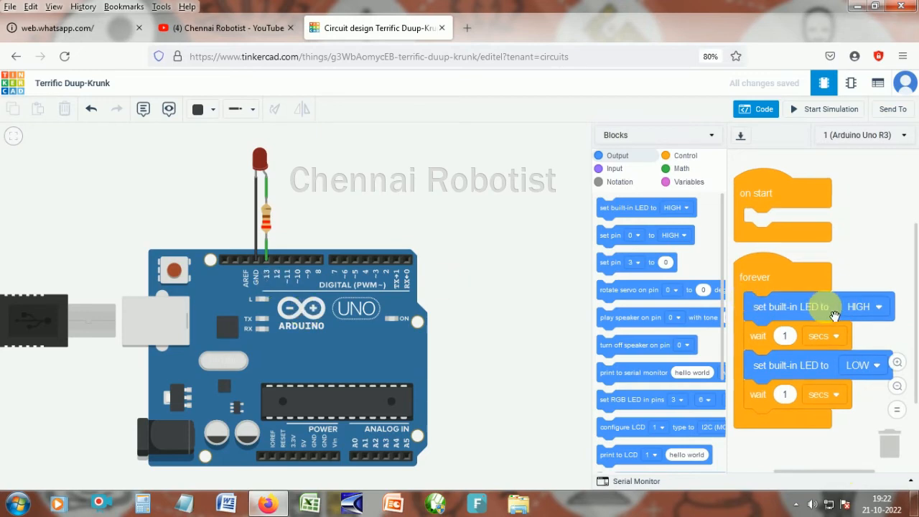
- Check the HIGH and LOW options of both set built-in LED blocks and start the simulation
click(870, 307)
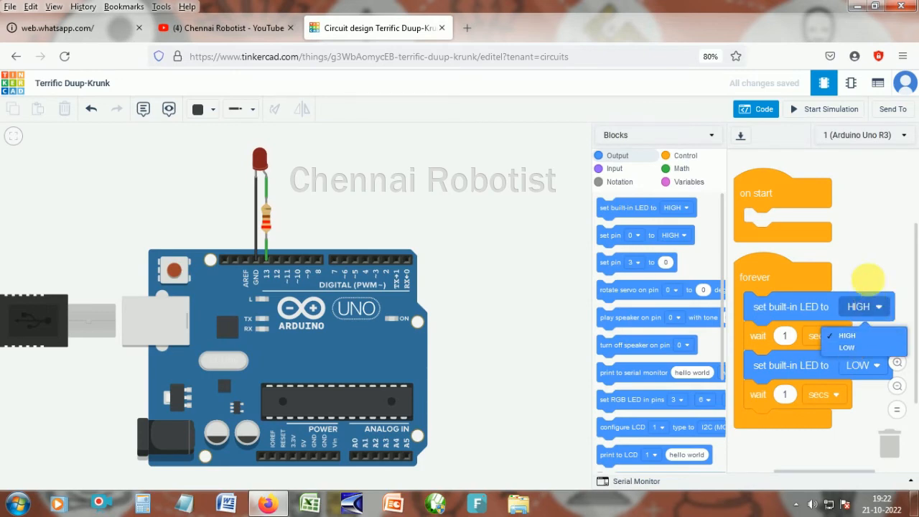
click(869, 282)
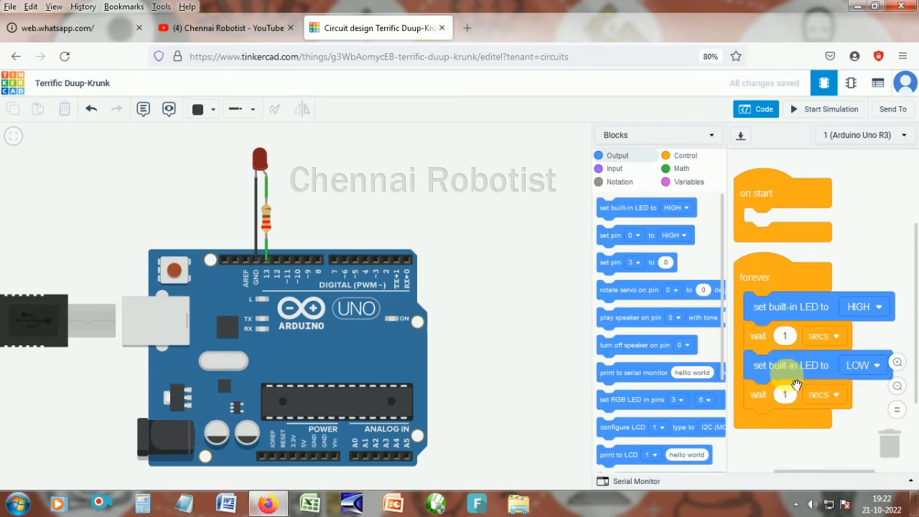
click(869, 367)
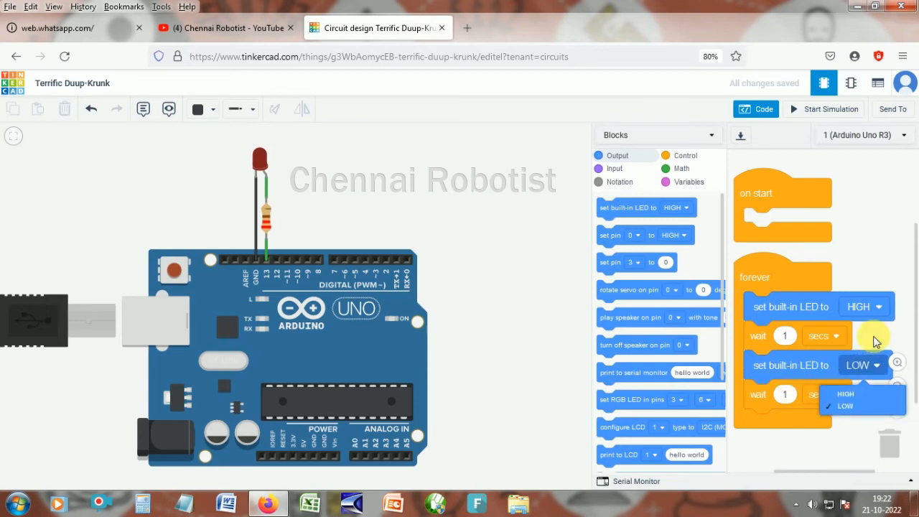
click(867, 343)
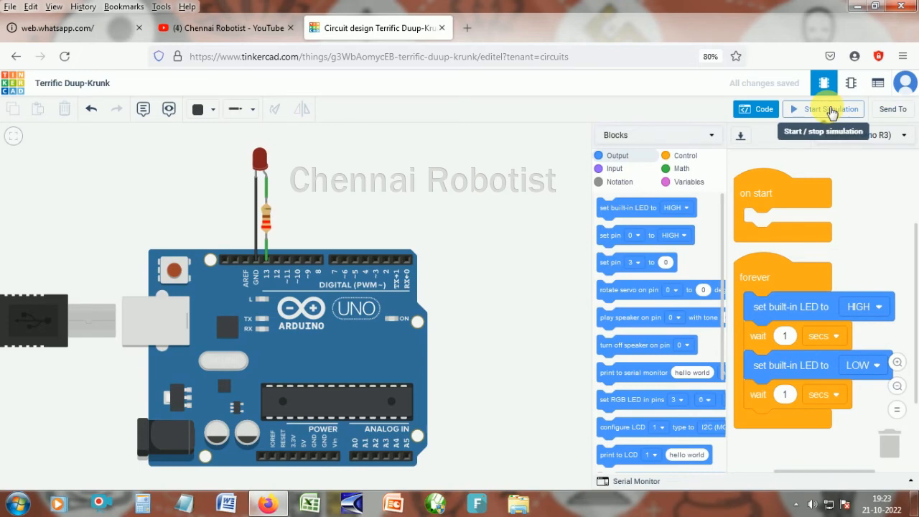
click(831, 111)
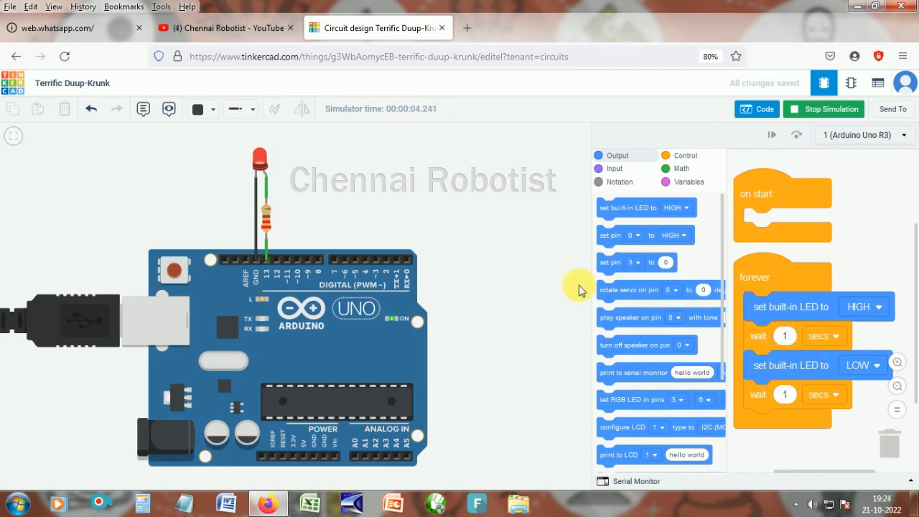
- Set the first wait block to 500 milliseconds
click(836, 339)
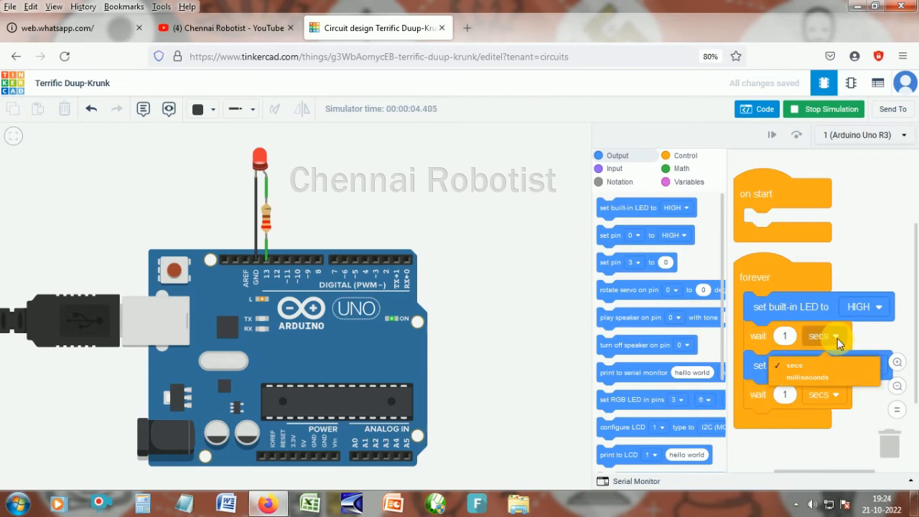
click(815, 383)
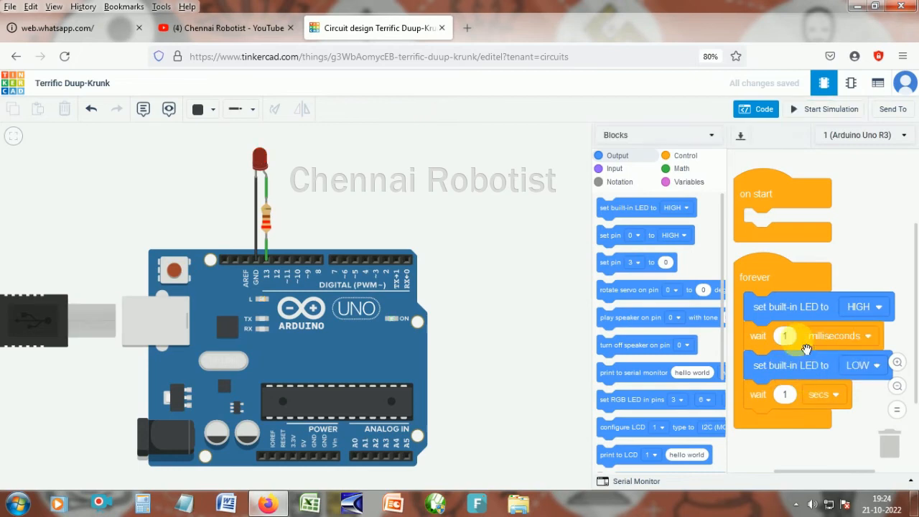
click(785, 336)
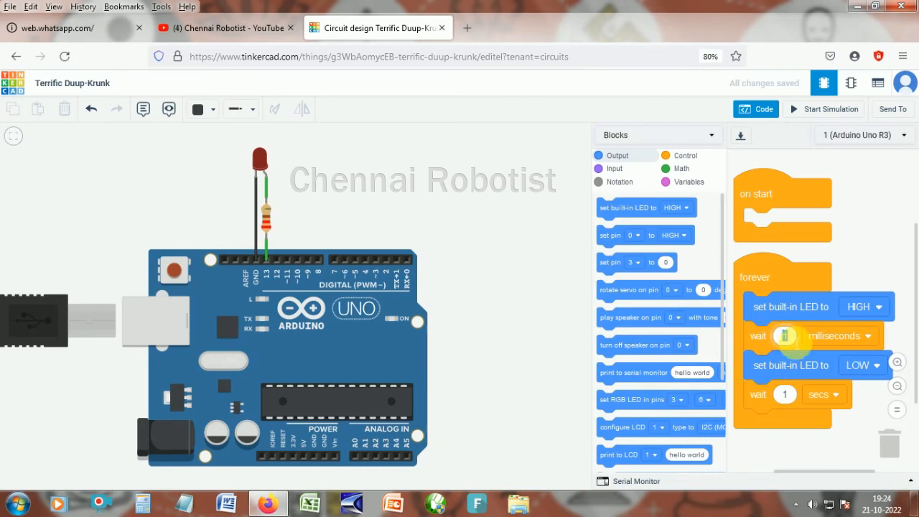
text(500)
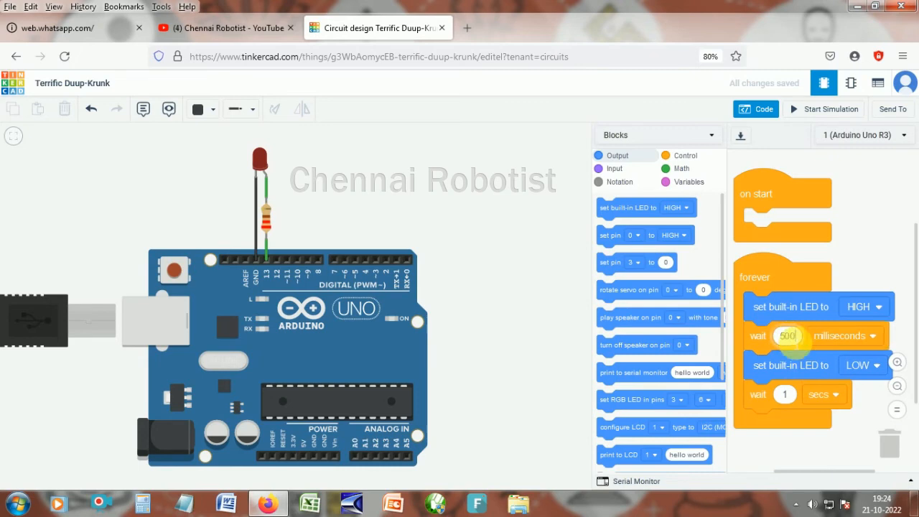
text(0)
key(BackSpace)
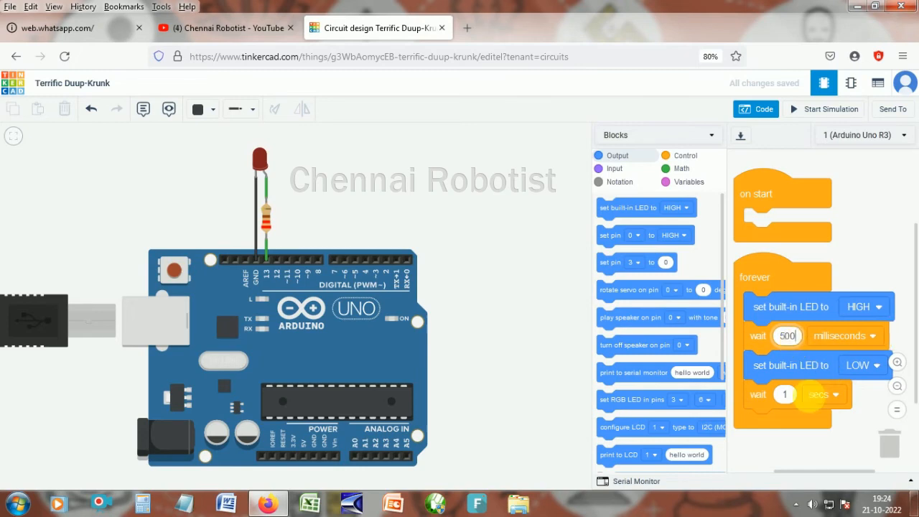
- Set the second wait block to 500 milliseconds
click(829, 397)
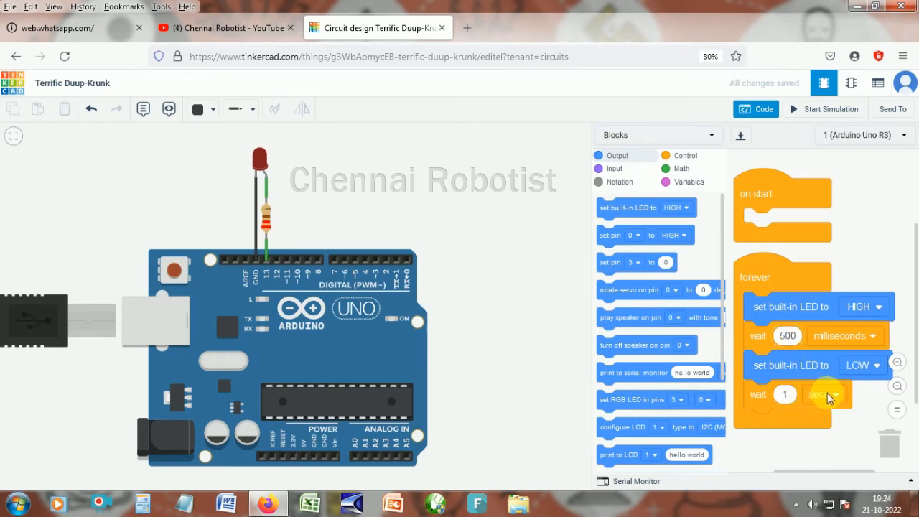
click(824, 435)
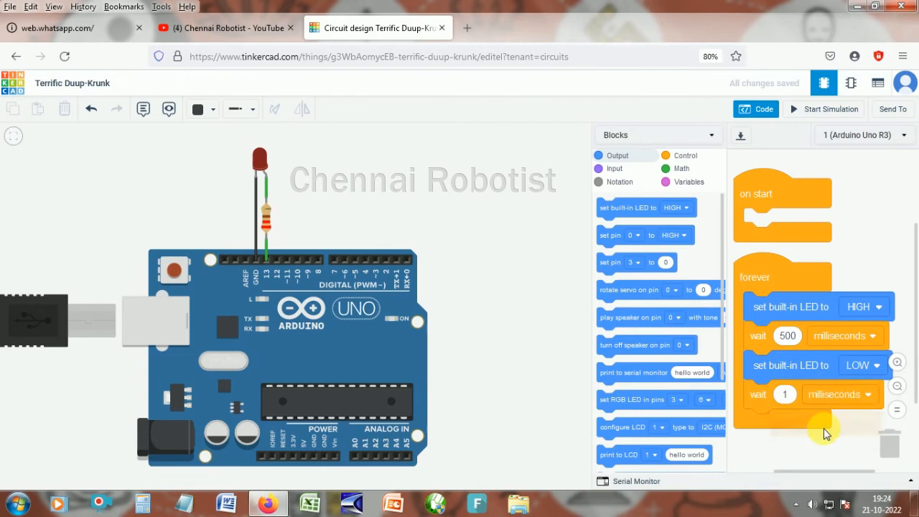
click(787, 395)
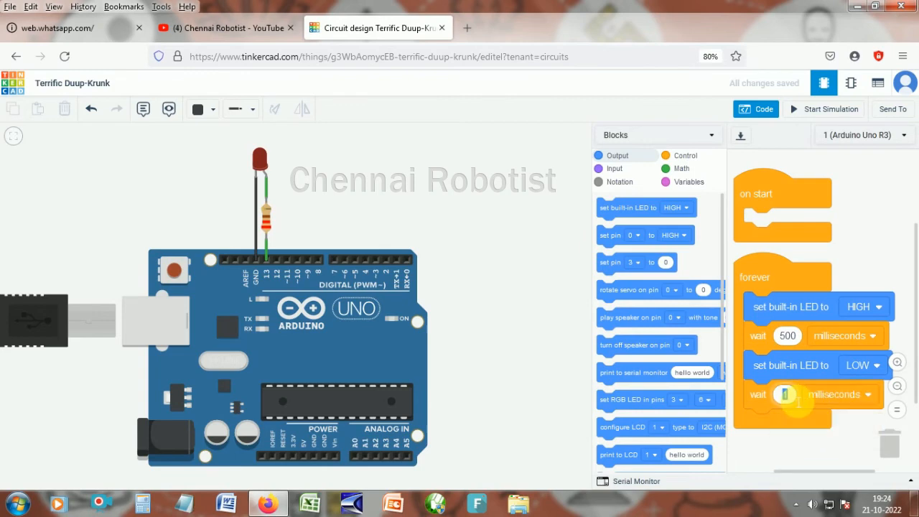
text(500)
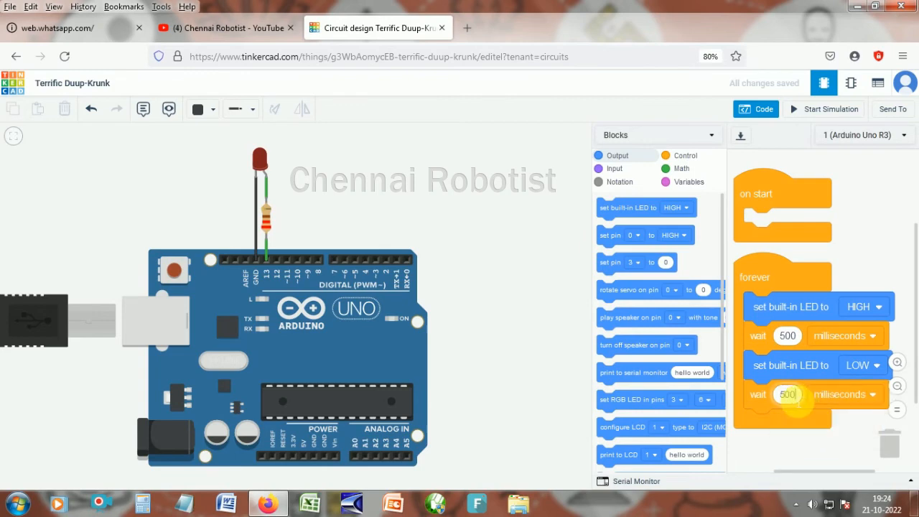
click(764, 288)
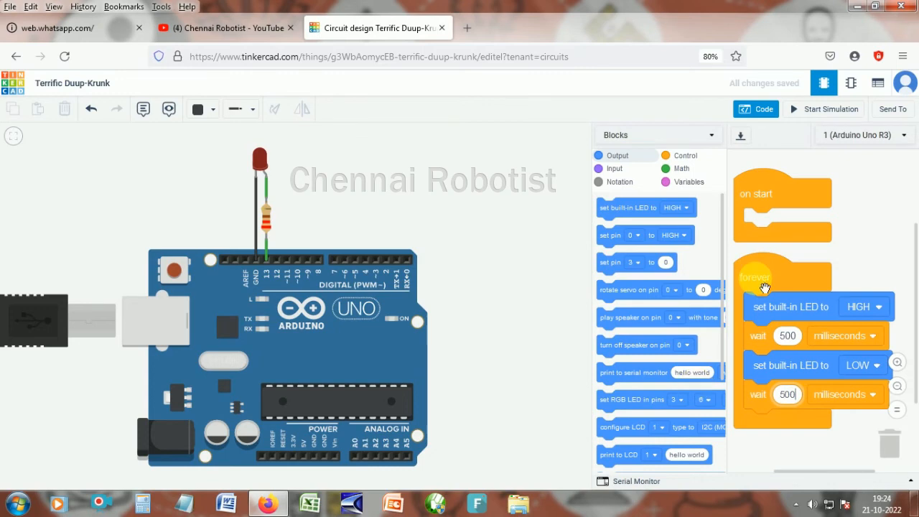
- Run the simulation with the 500 millisecond delays, then stop it
click(830, 110)
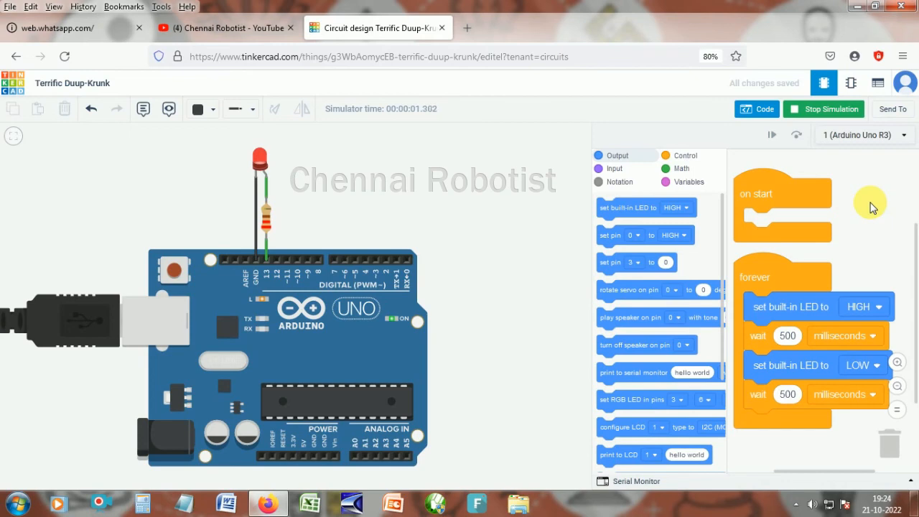
click(819, 113)
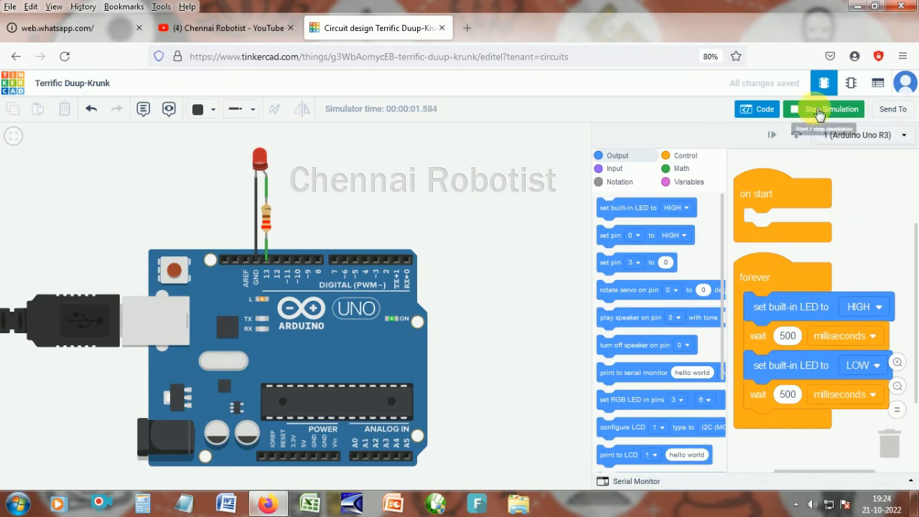
click(819, 112)
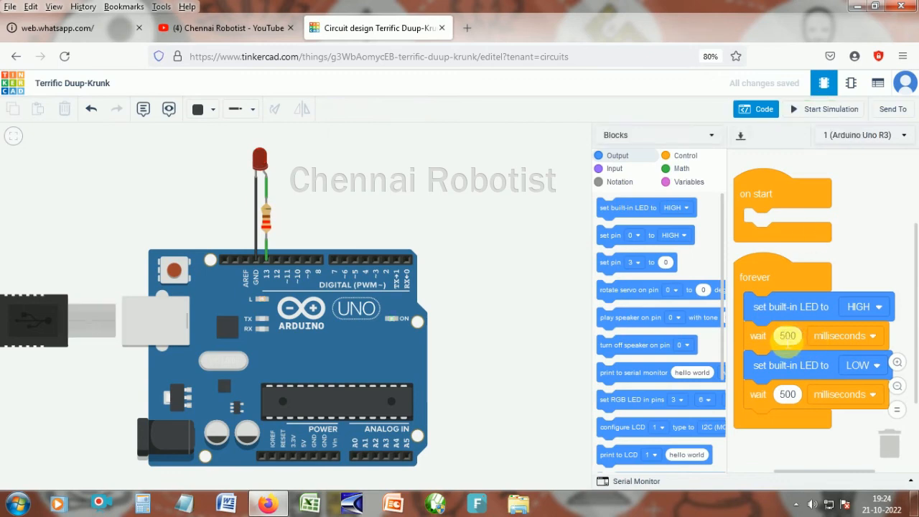
- Set both wait blocks to 100 milliseconds and start the simulation again
drag(789, 344, 786, 338)
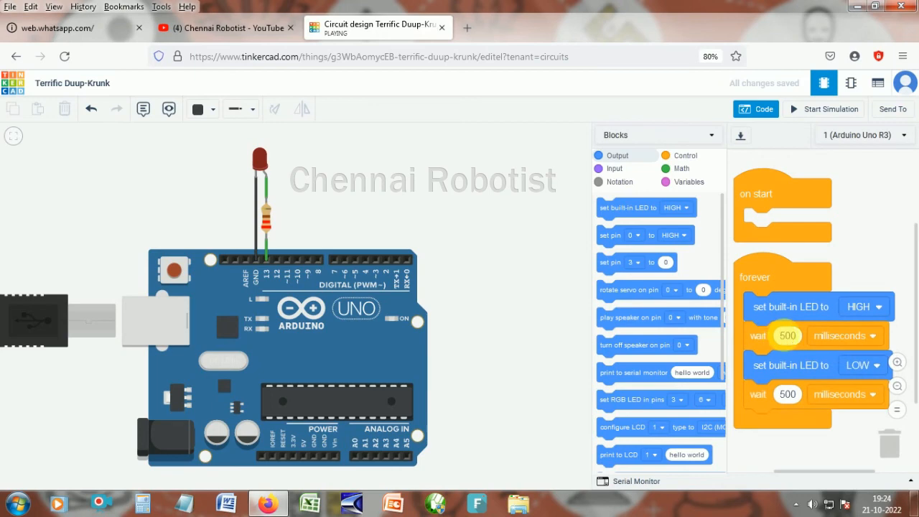
click(788, 336)
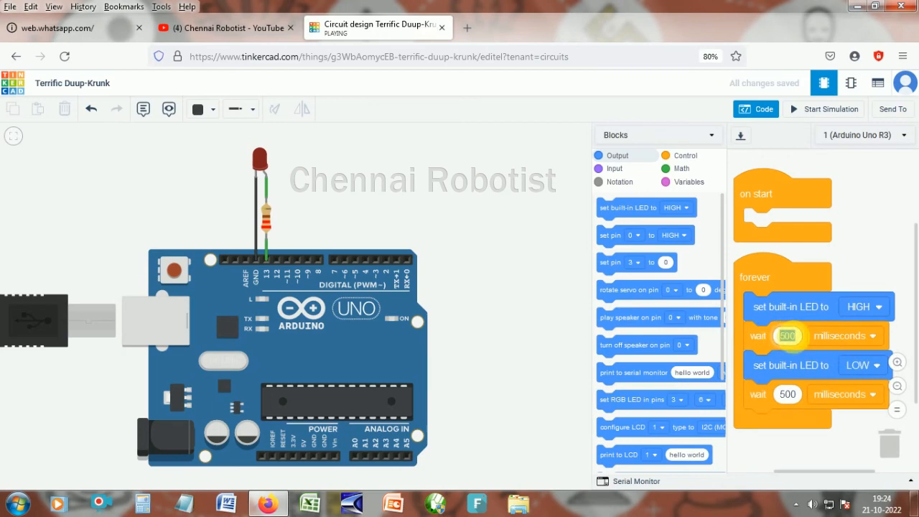
text(100)
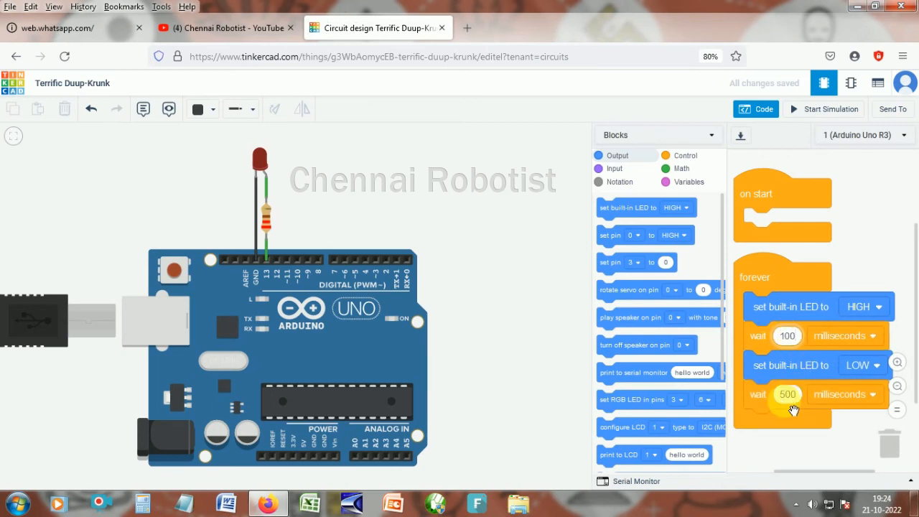
click(788, 394)
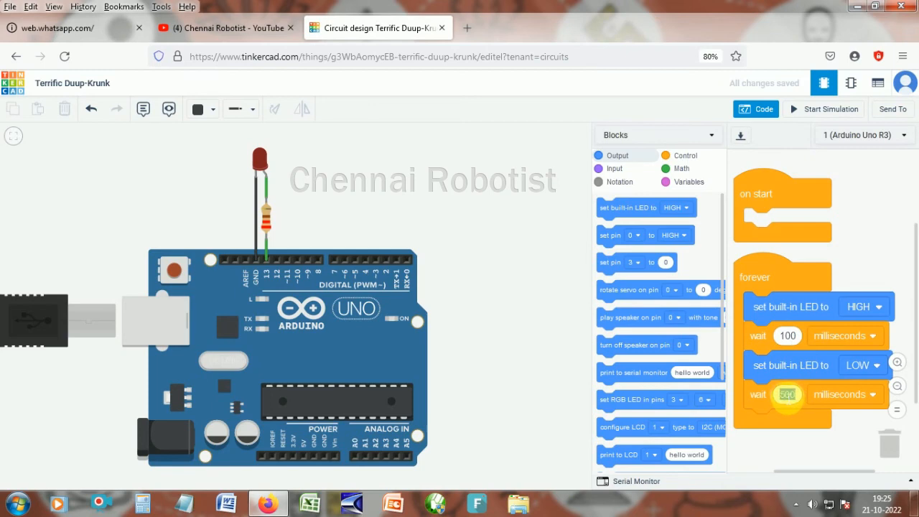
text(100)
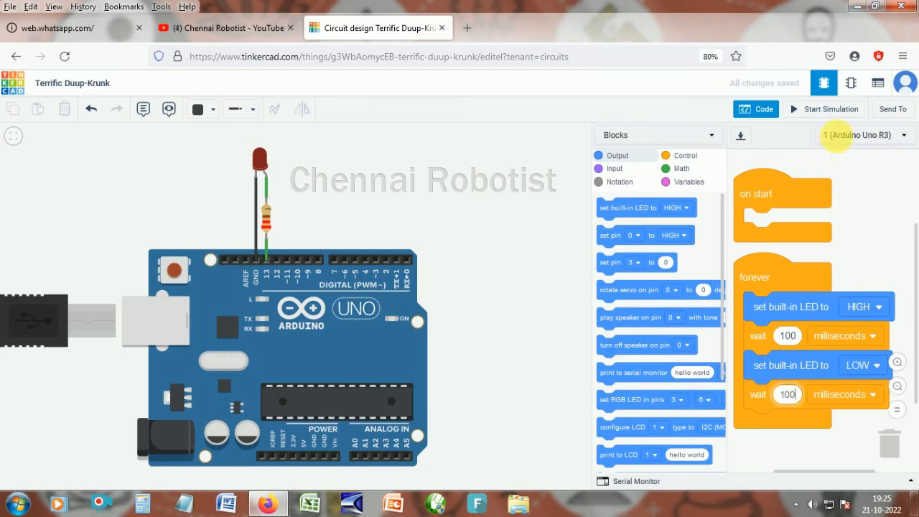
click(869, 233)
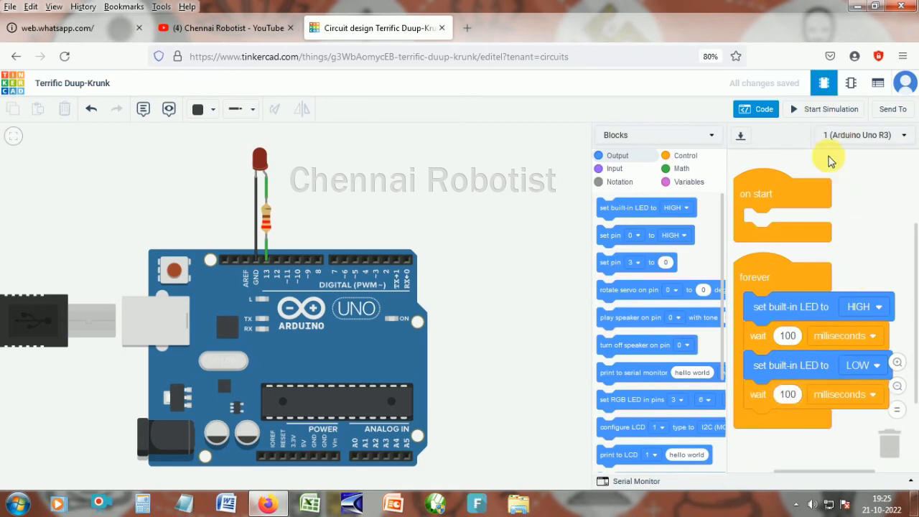
click(809, 114)
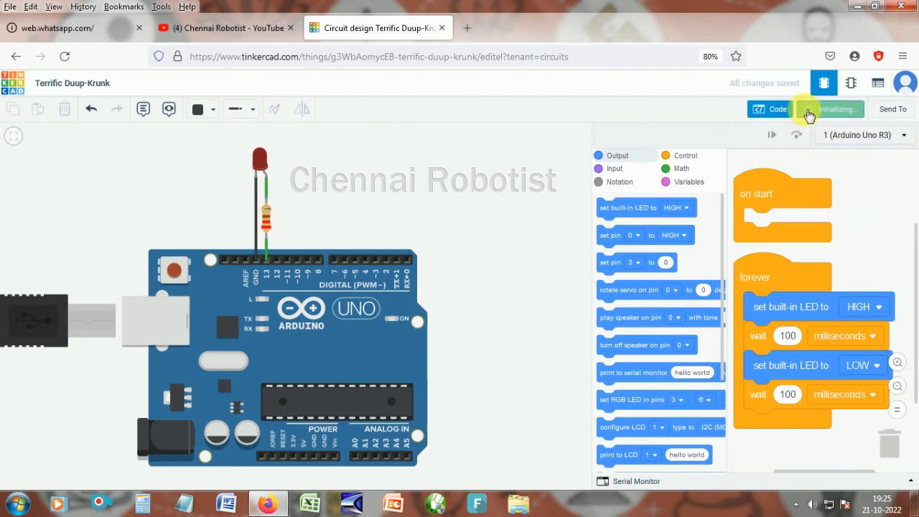